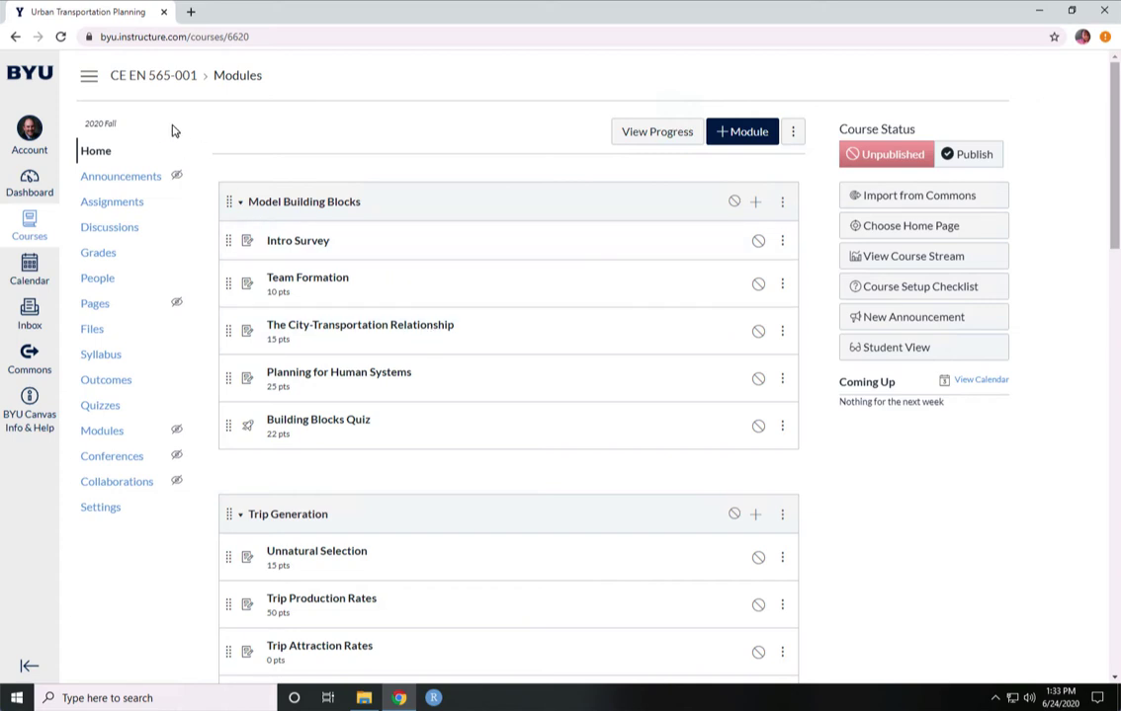
Step: Download the rvtpo_bare.zip archive from the Canvas course Files page
{"action": "left_click", "coordinate": [92, 329]}
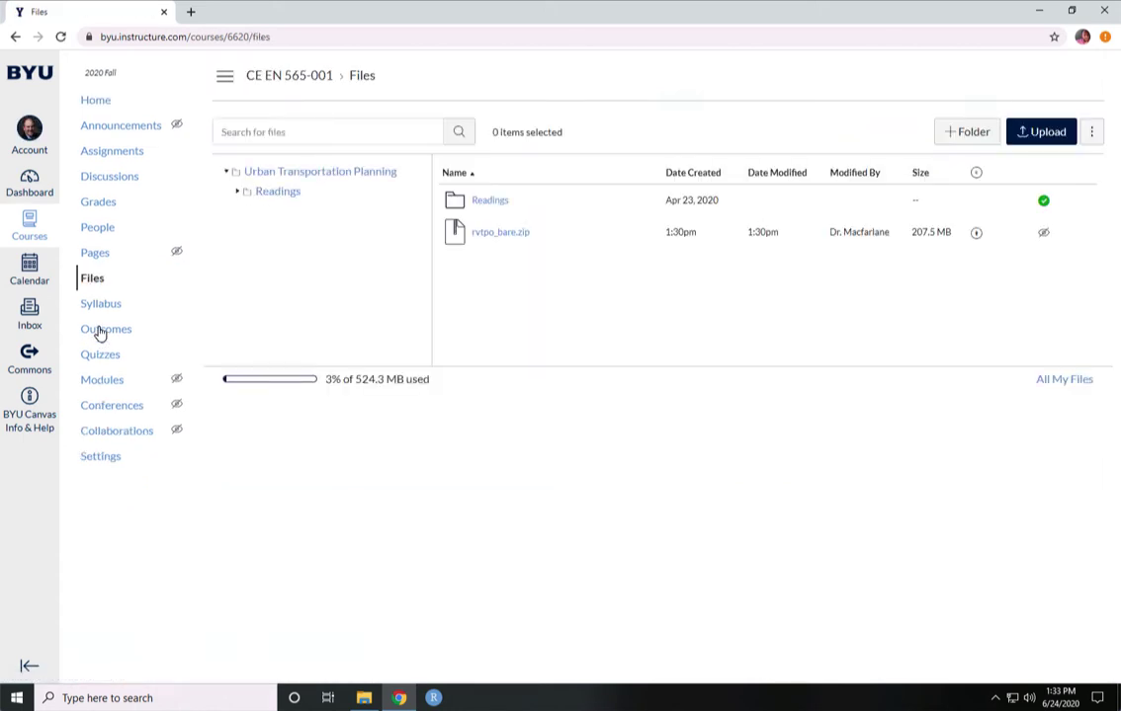
{"action": "left_click", "coordinate": [501, 234]}
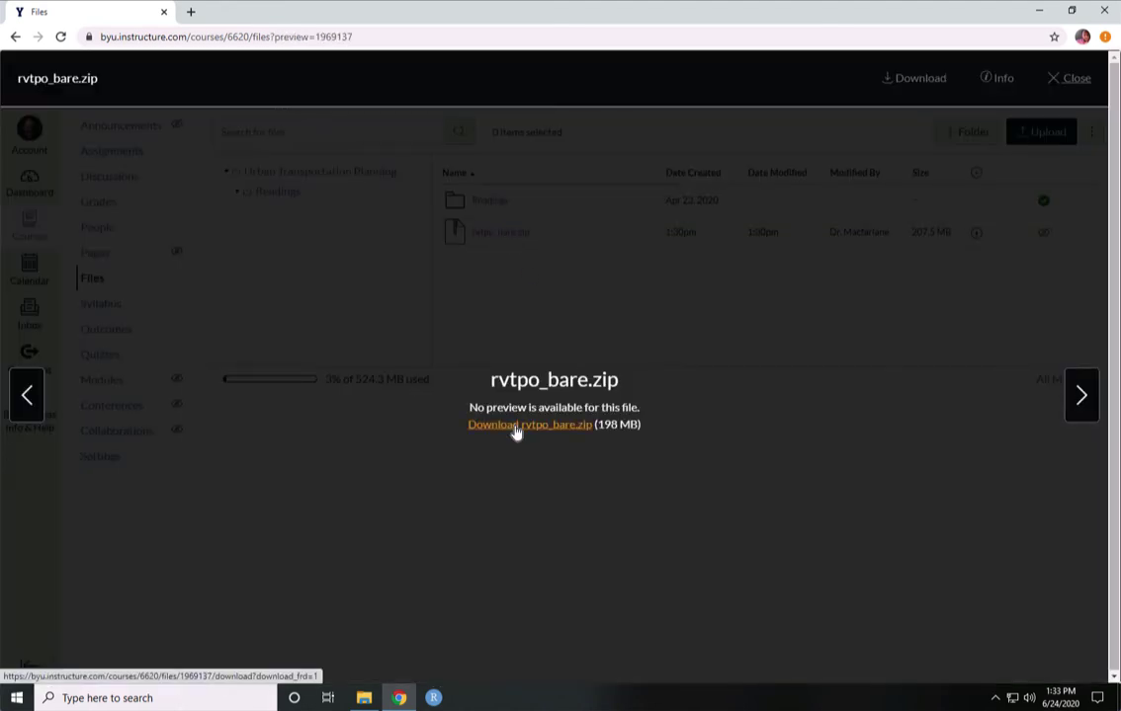
{"action": "left_click", "coordinate": [514, 431]}
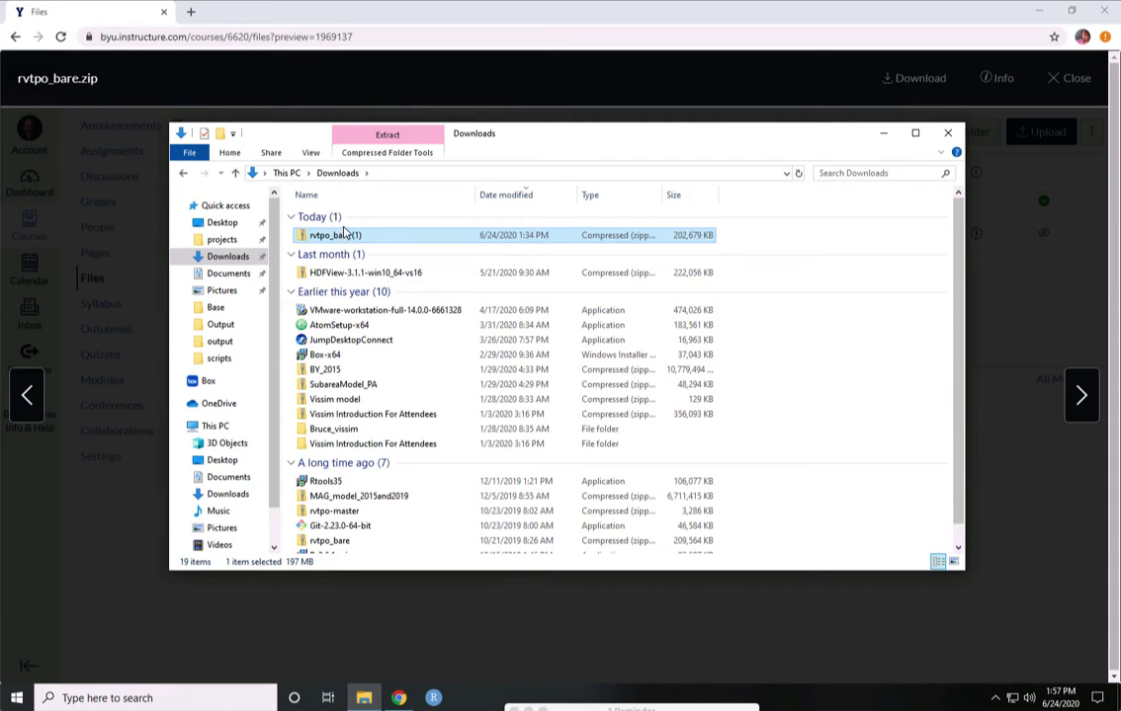
Step: Start Extract All on rvtpo_bare (1) and set its destination folder to C:\projects
{"action": "left_click", "coordinate": [376, 153]}
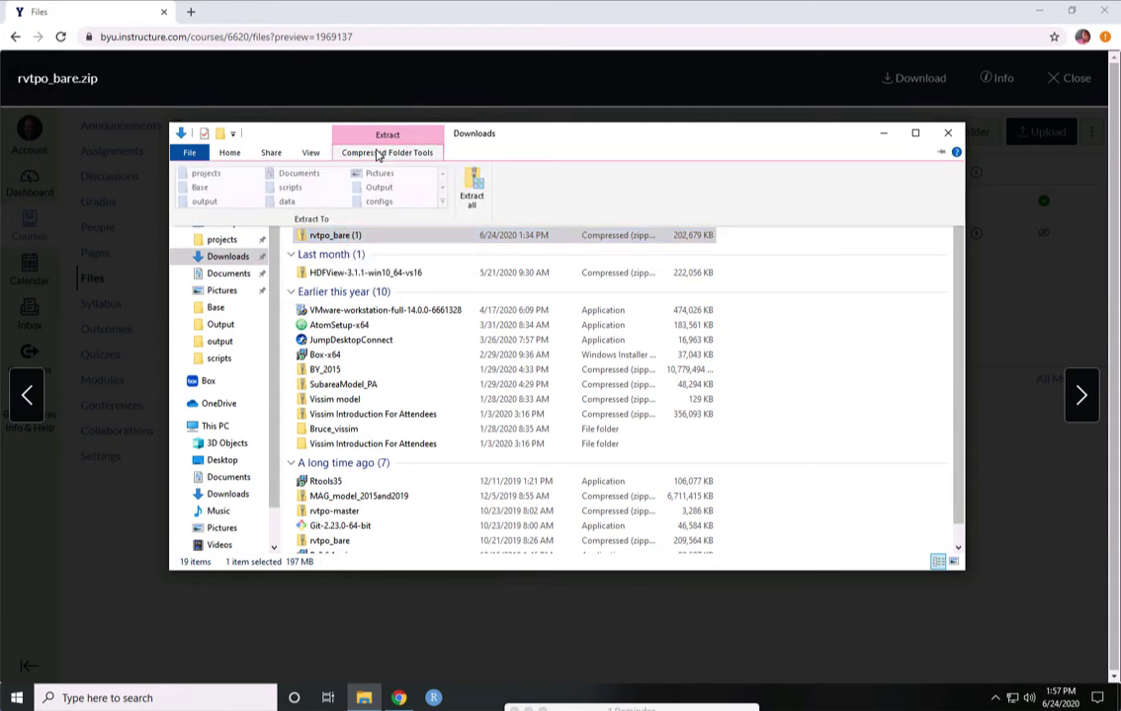
{"action": "left_click", "coordinate": [471, 188]}
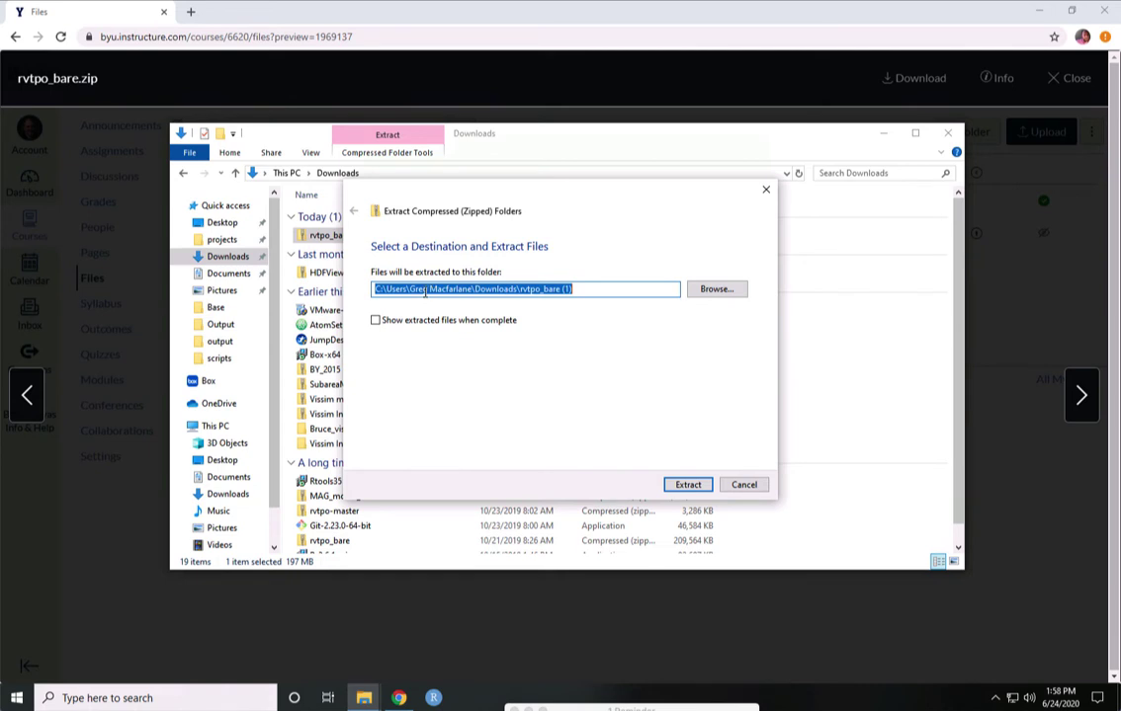
{"action": "left_click", "coordinate": [711, 288]}
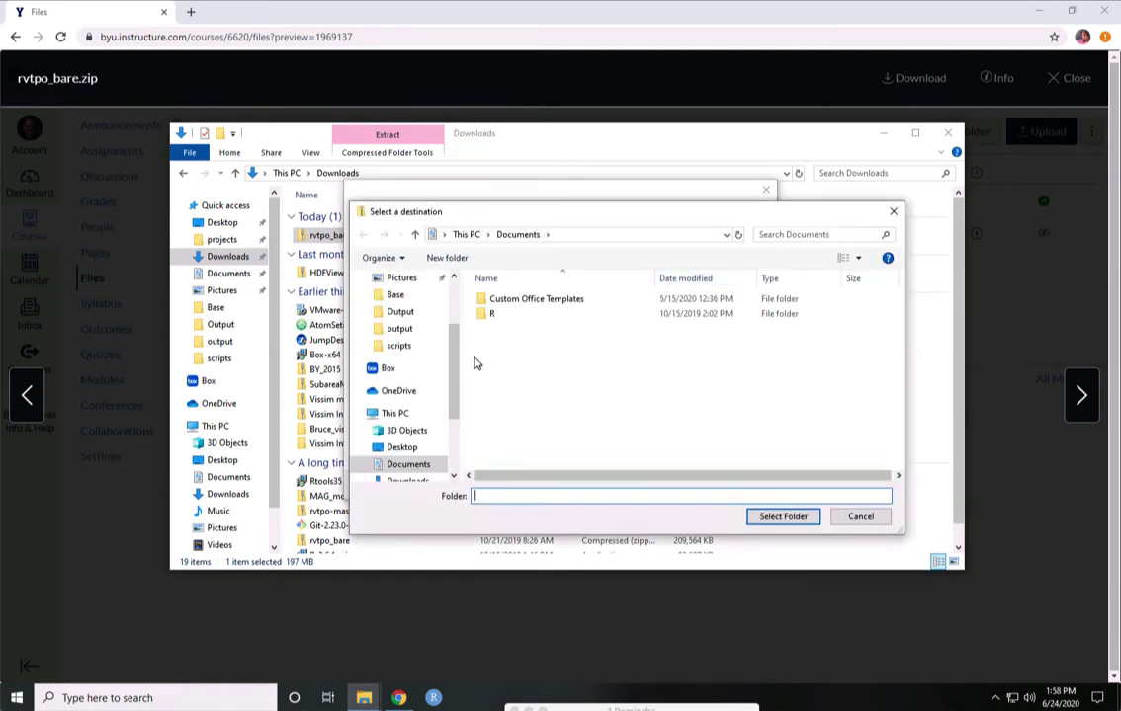
{"action": "left_click_drag", "start_coordinate": [453, 383], "coordinate": [452, 431]}
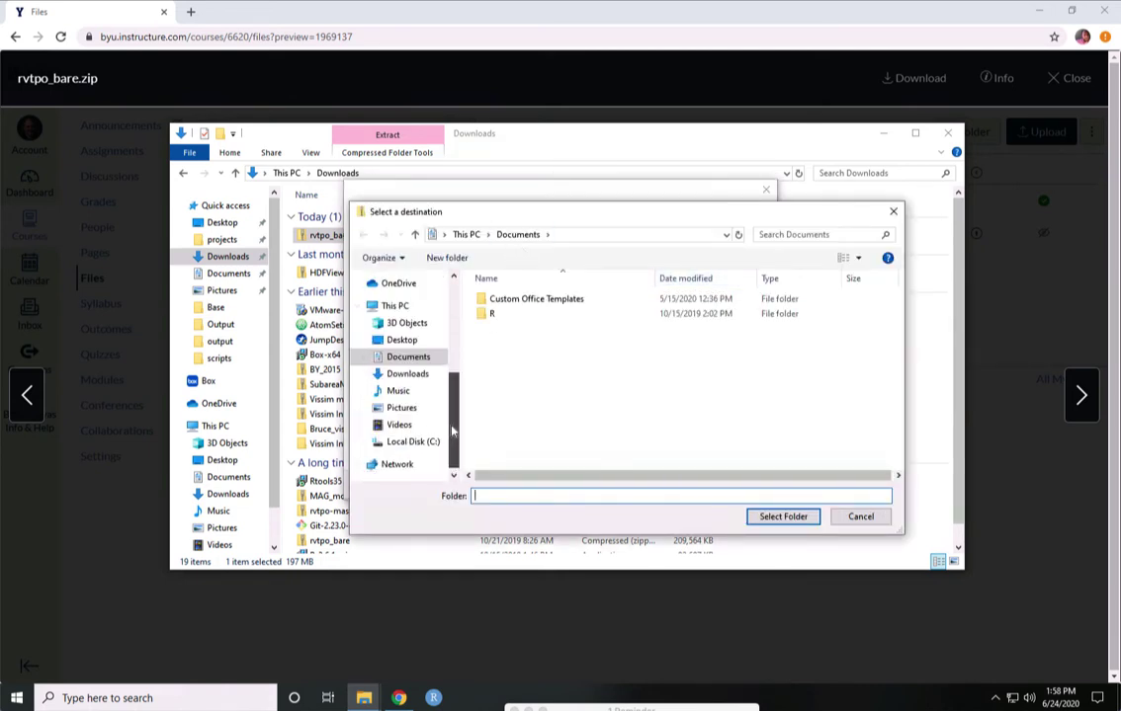
{"action": "left_click", "coordinate": [405, 442]}
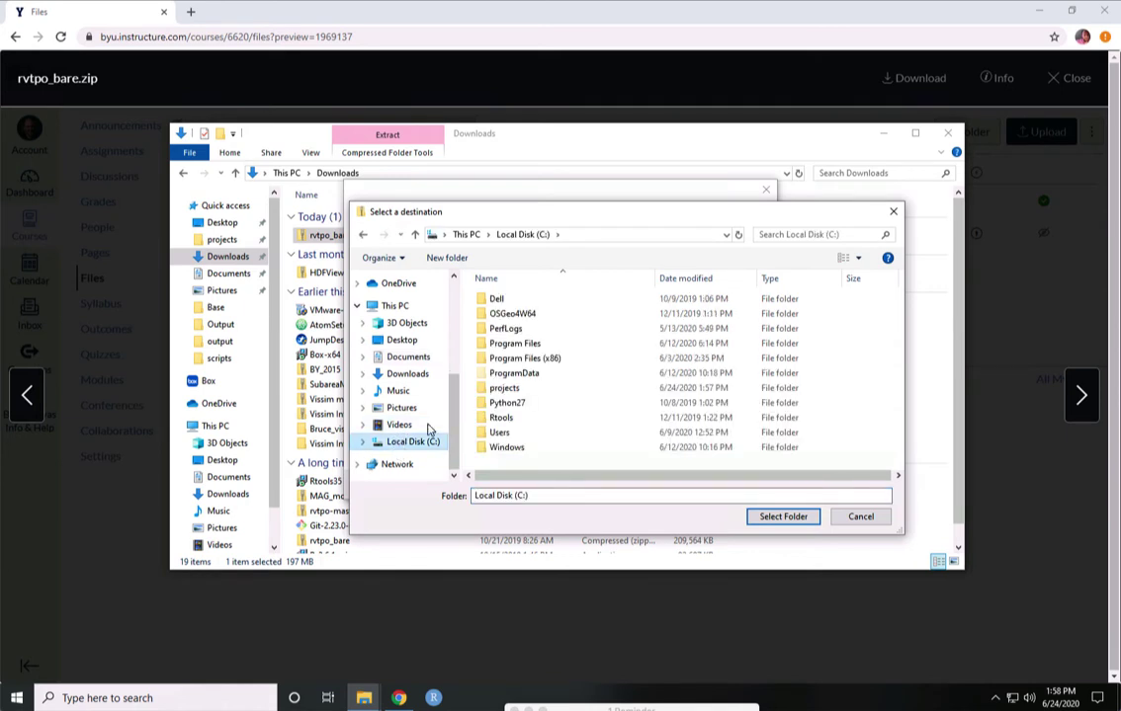
{"action": "left_click", "coordinate": [502, 388]}
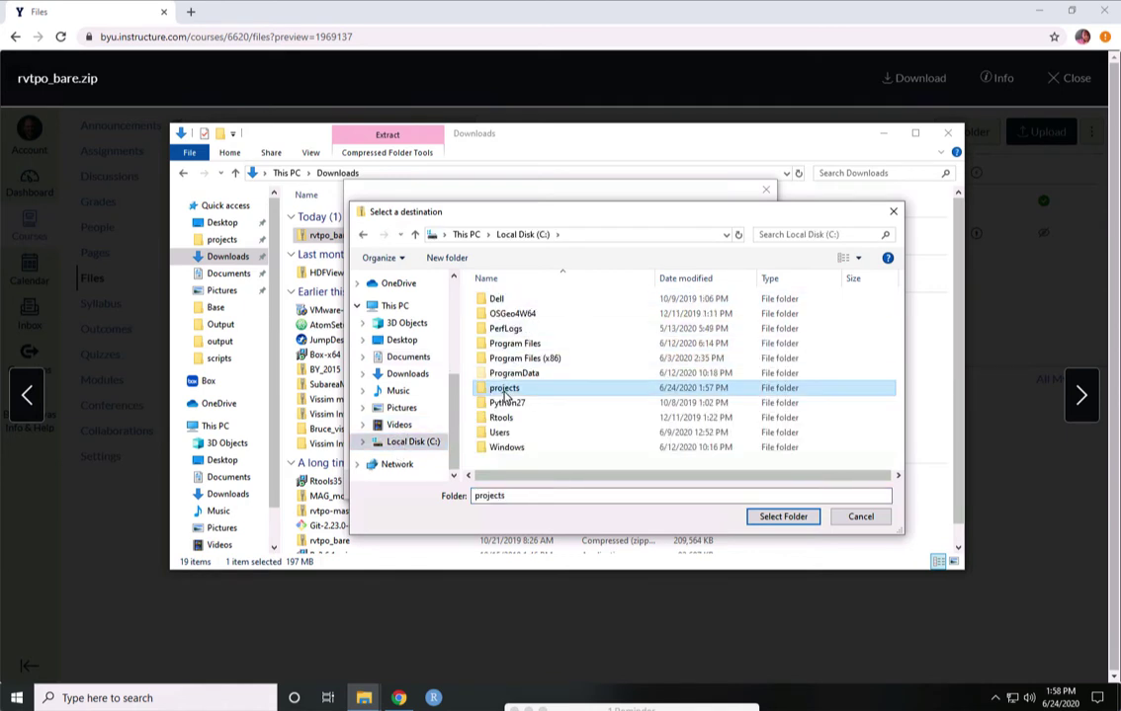
{"action": "left_click", "coordinate": [792, 519]}
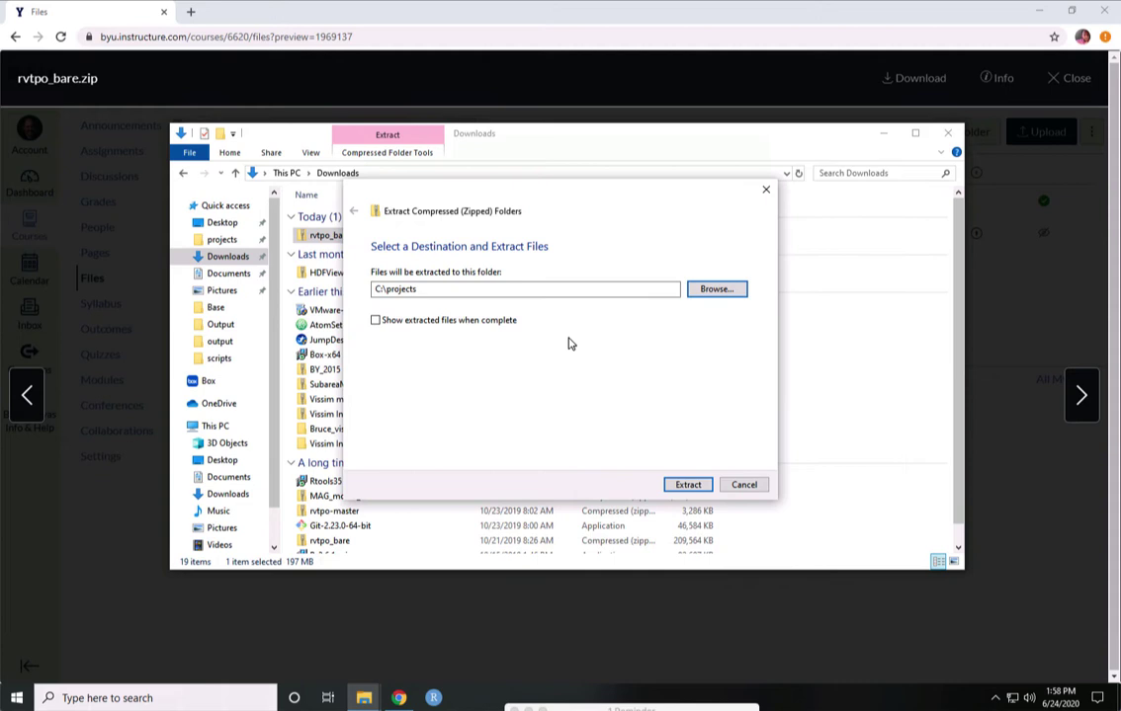
Step: Extract the archive, unpacking the rvtpo_bare folder onto drive C
{"action": "left_click", "coordinate": [681, 486]}
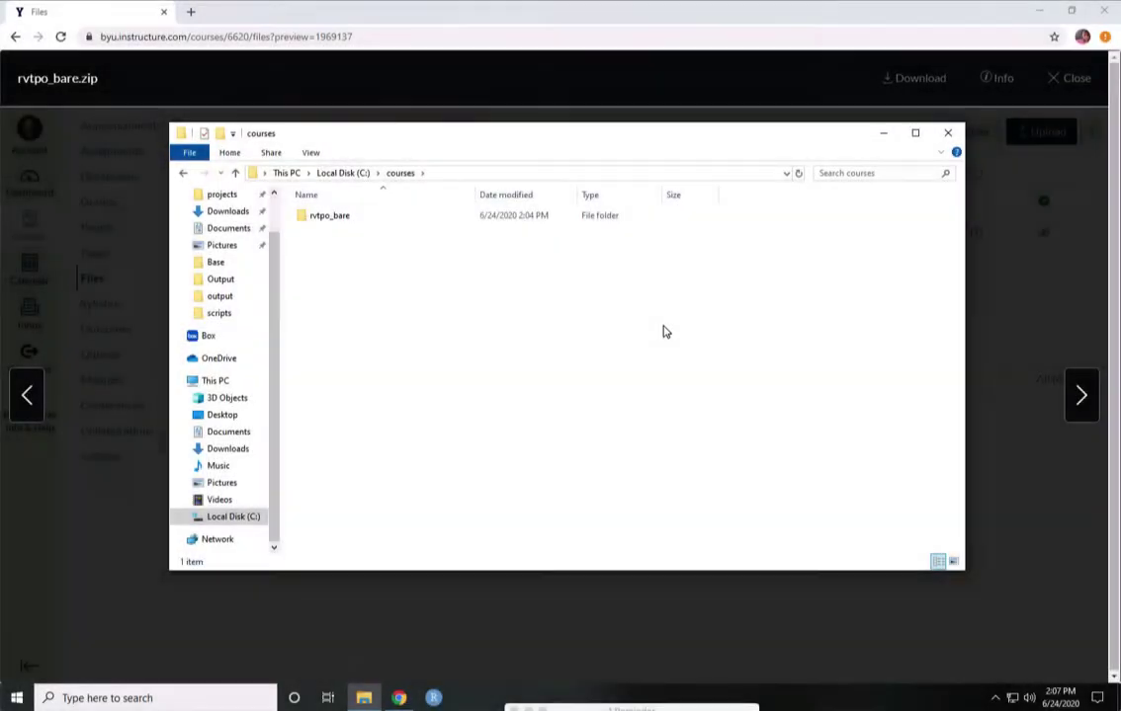
Step: Open the rvtpo_bare folder and launch the roanoke Cube catalog file
{"action": "left_click", "coordinate": [321, 219]}
{"action": "double_click", "coordinate": [328, 219]}
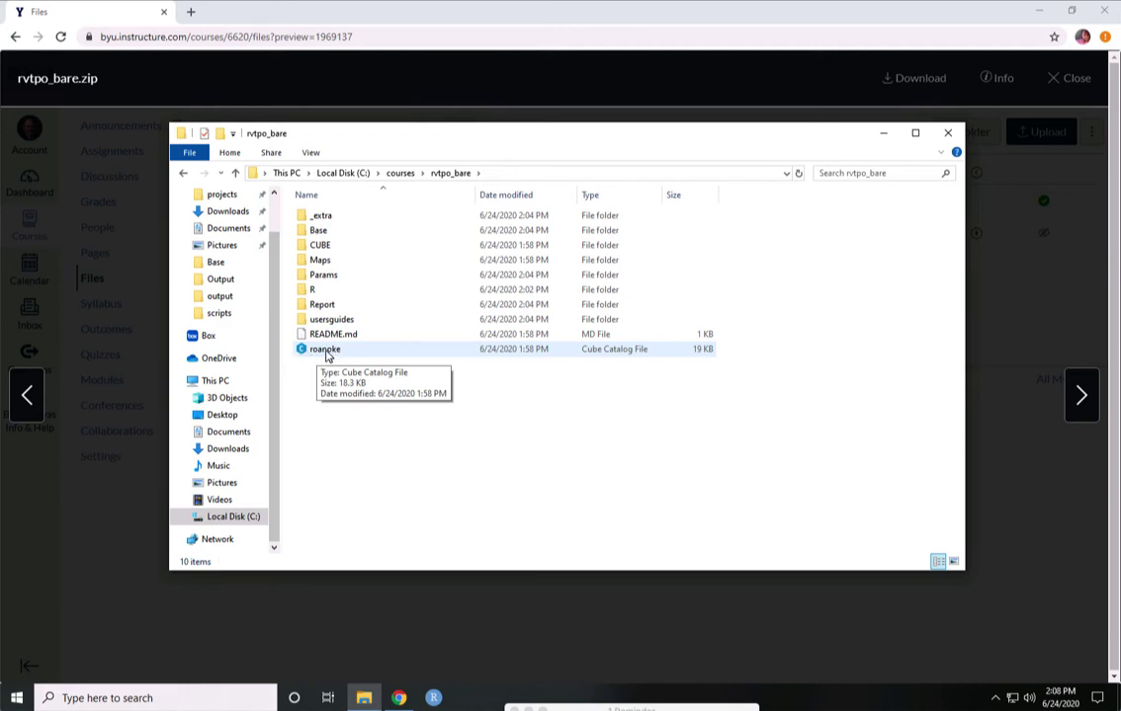
{"action": "double_click", "coordinate": [326, 353]}
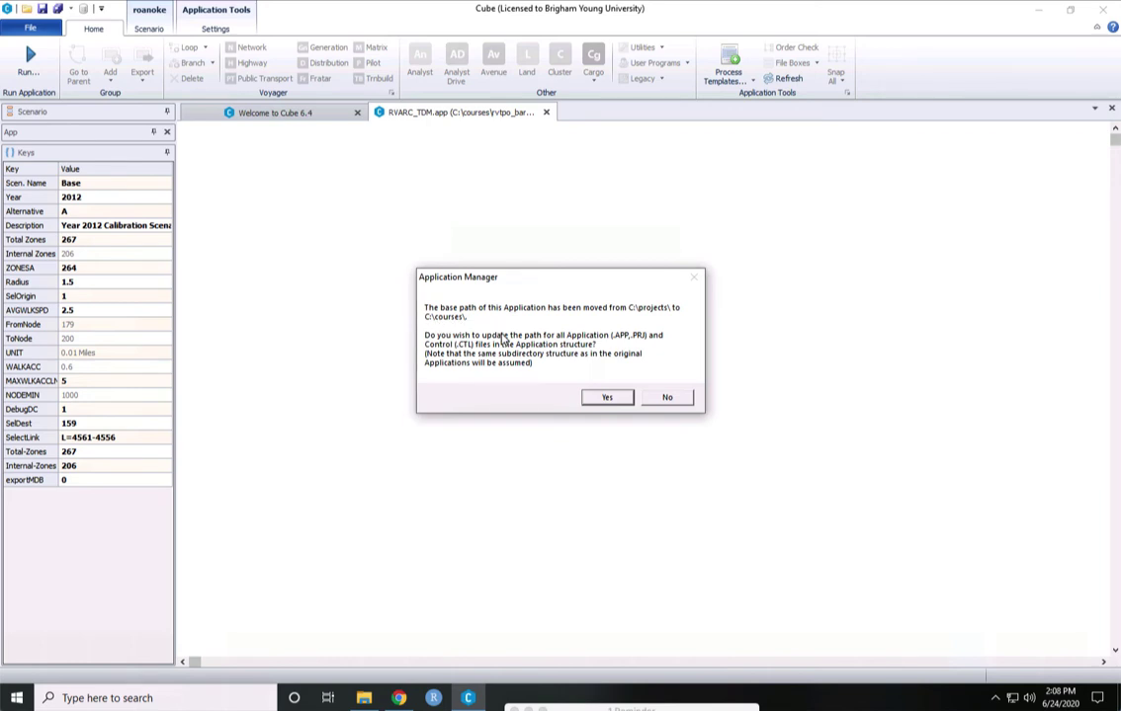
Step: Accept updating paths from C:\projects\ to C:\courses\ and dismiss the filename tokens warning
{"action": "left_click", "coordinate": [596, 397]}
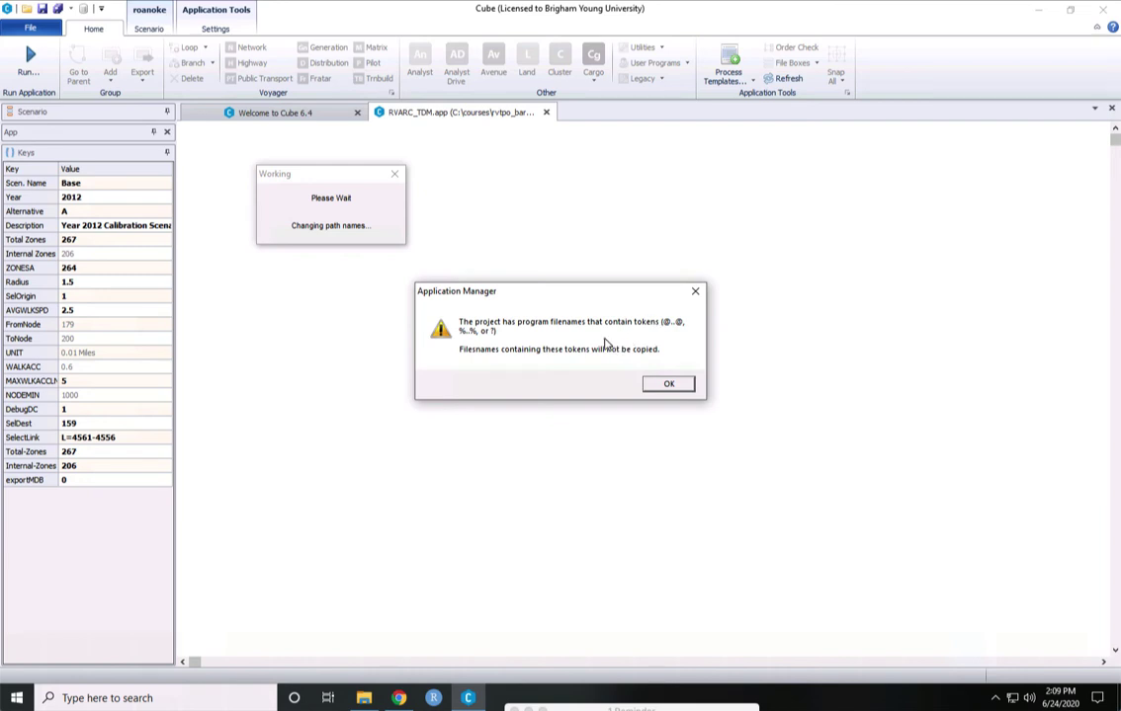
{"action": "left_click", "coordinate": [662, 385]}
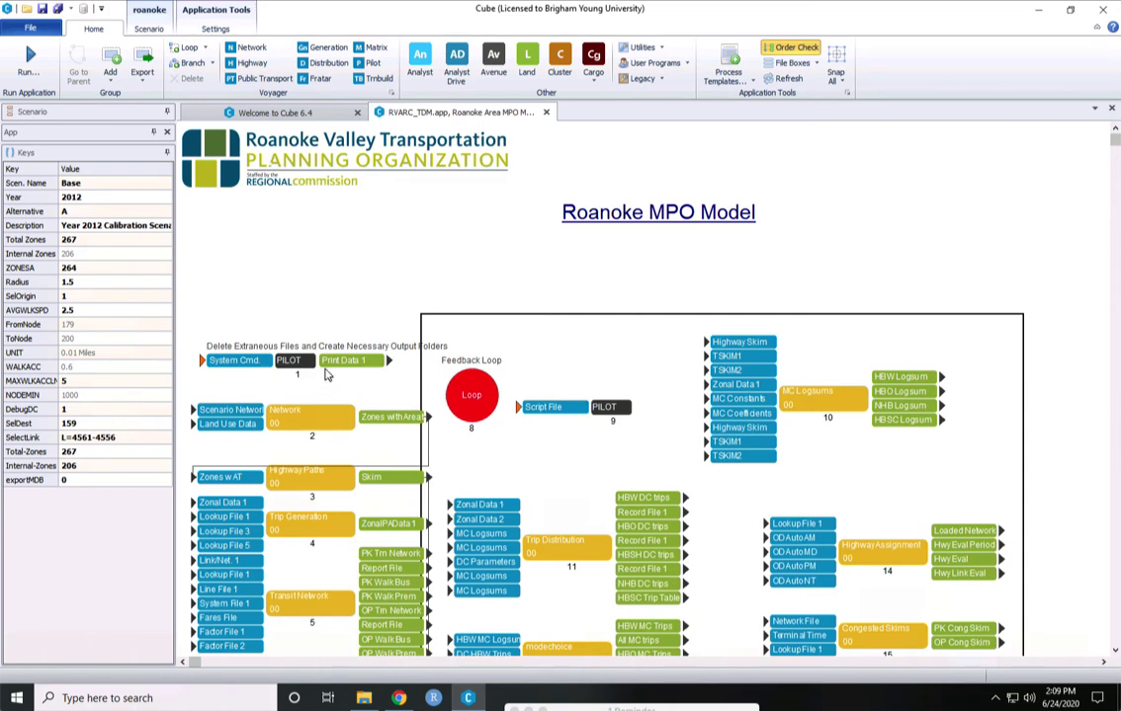
{"action": "scroll", "coordinate": [340, 317], "scroll_direction": "down", "scroll_amount": 2}
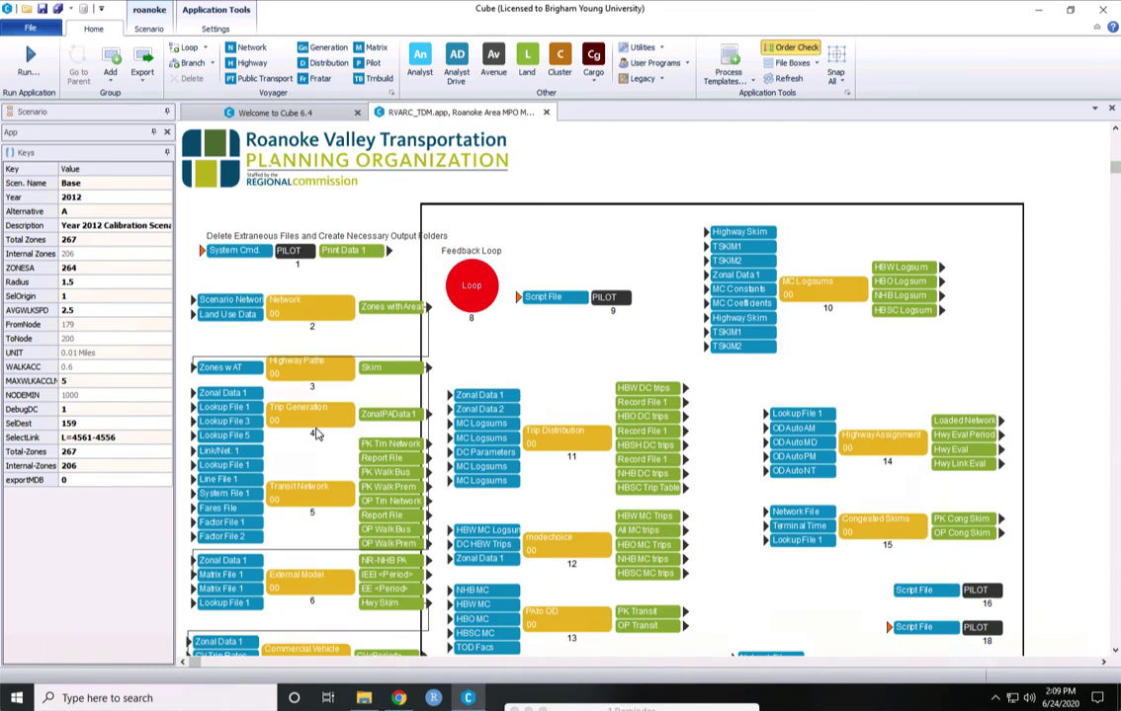
{"action": "scroll", "coordinate": [316, 435], "scroll_direction": "down", "scroll_amount": 2}
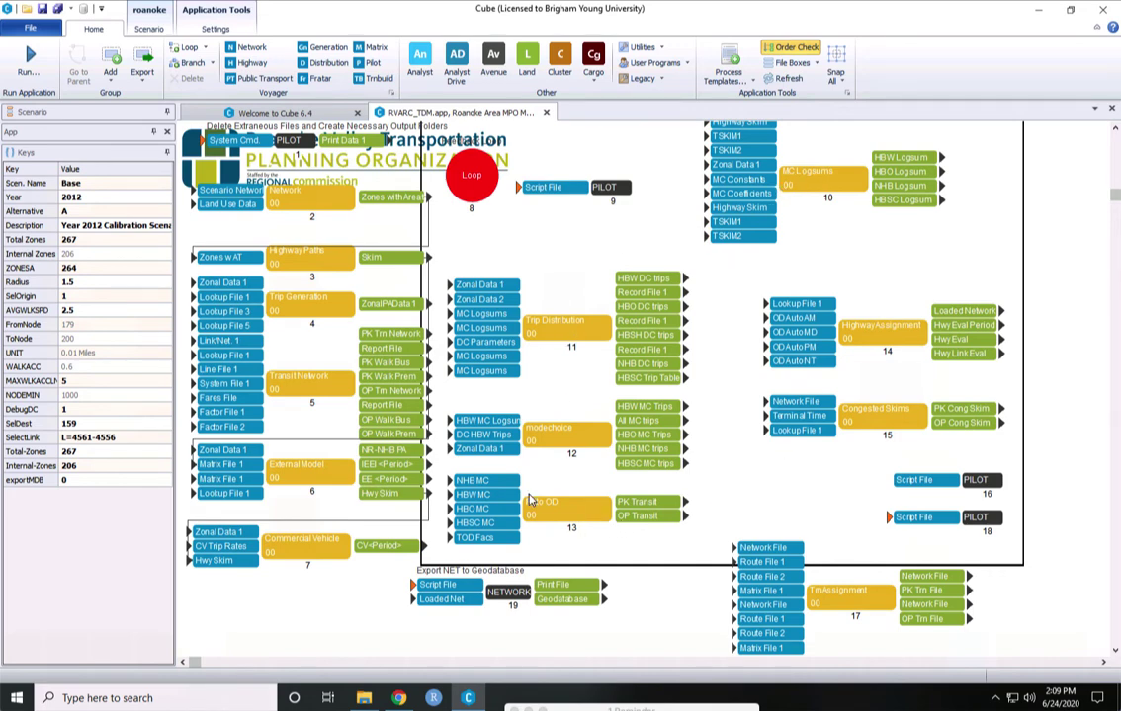
{"action": "scroll", "coordinate": [338, 606], "scroll_direction": "up", "scroll_amount": 2}
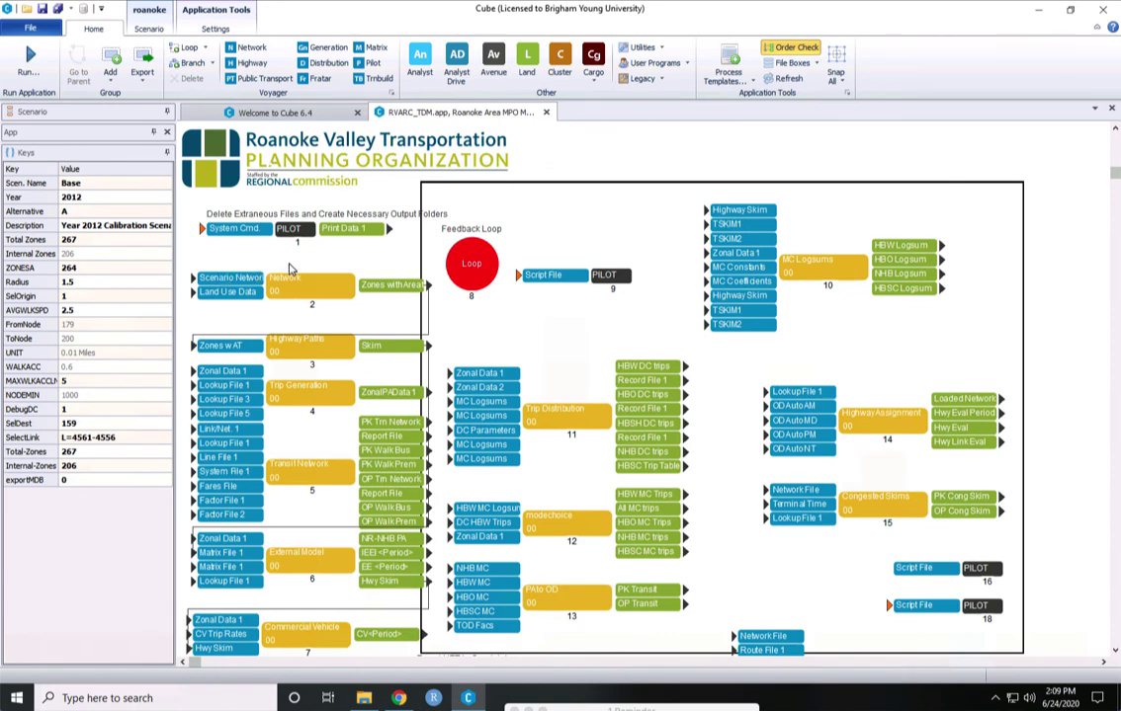
{"action": "double_click", "coordinate": [231, 280]}
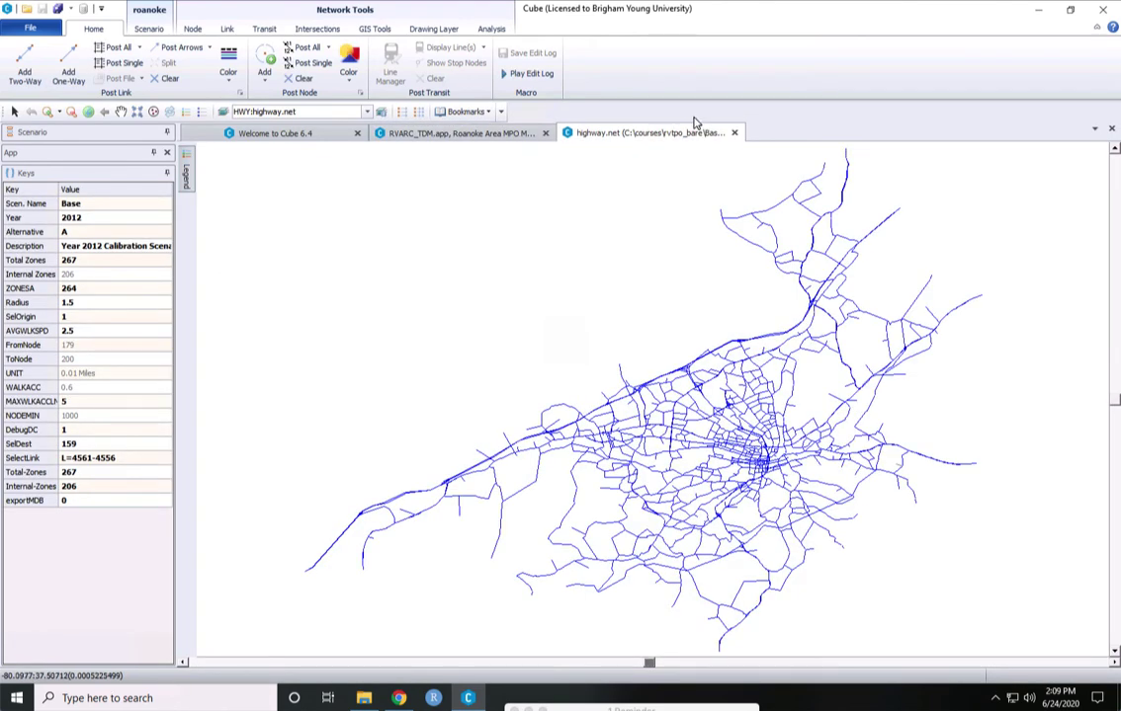
{"action": "left_click", "coordinate": [735, 133]}
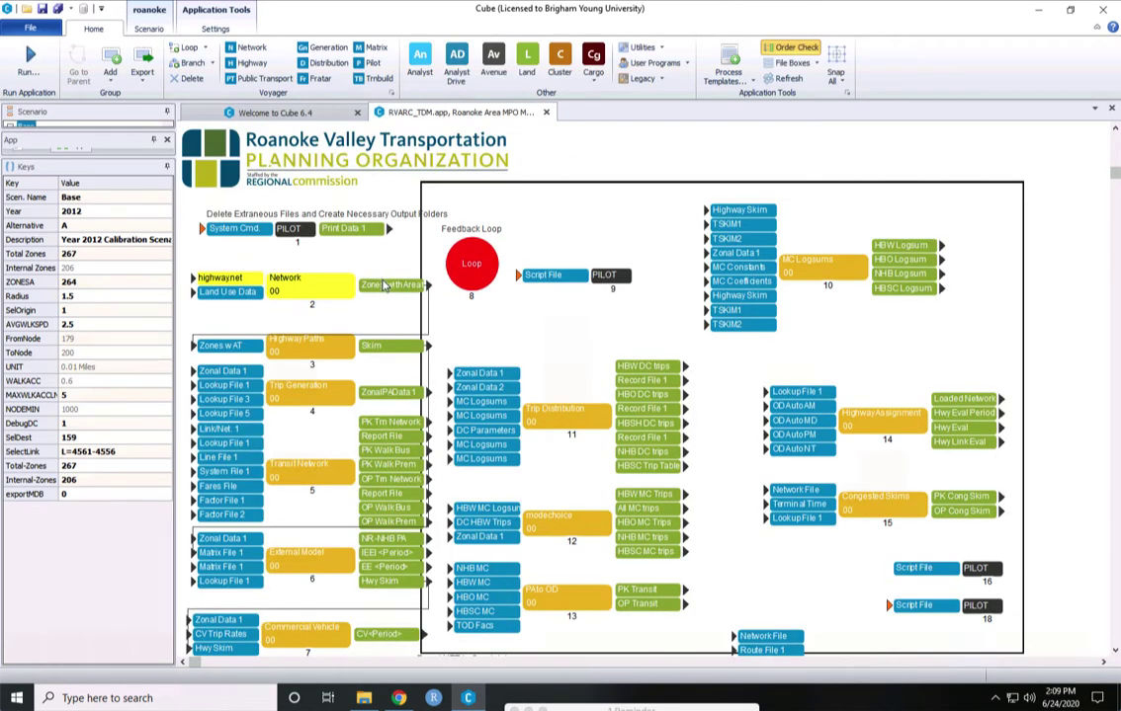
{"action": "double_click", "coordinate": [384, 287]}
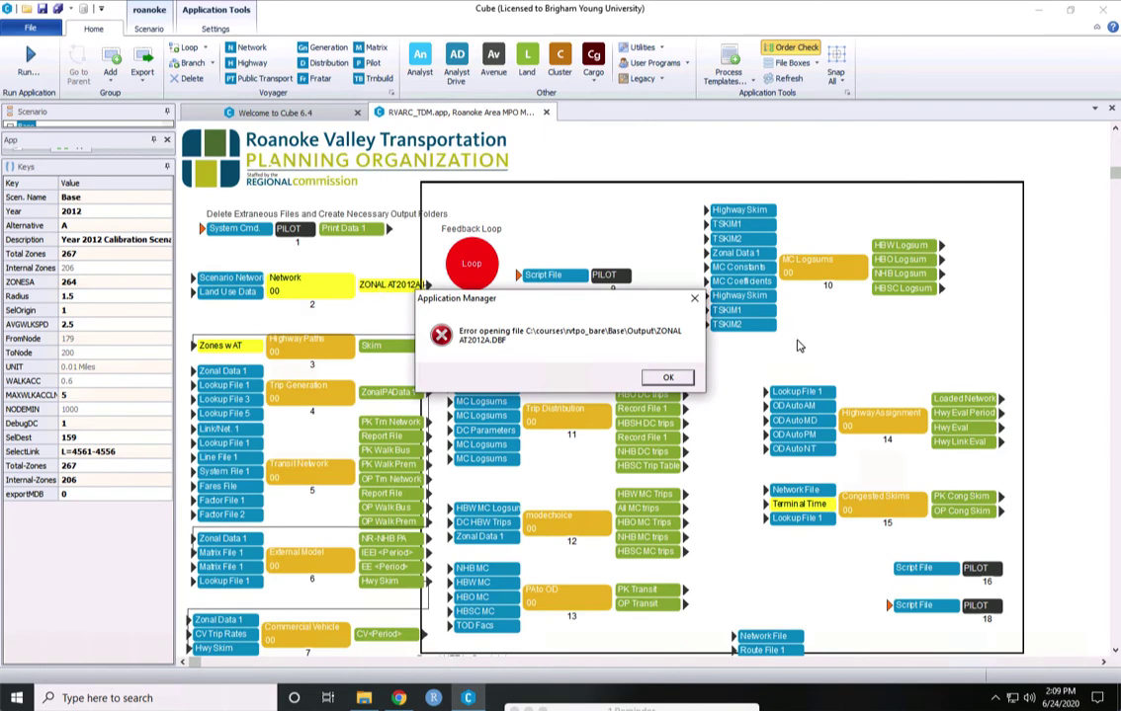
{"action": "left_click", "coordinate": [668, 377]}
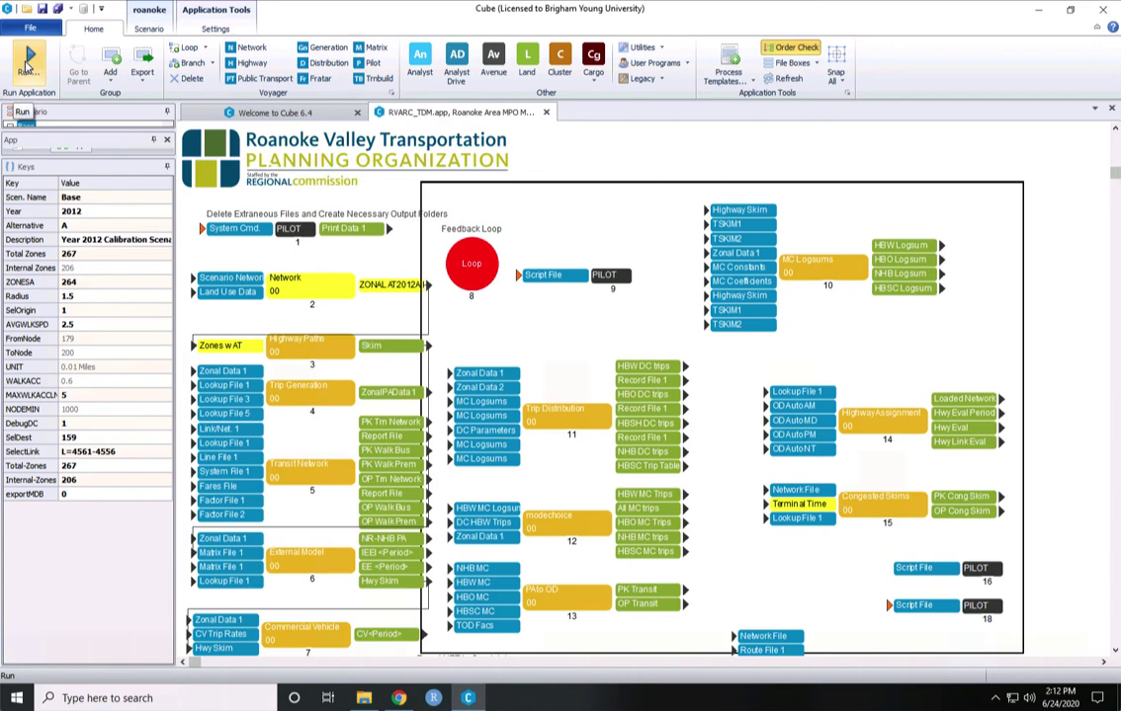
Step: Run the Roanoke model for the Base scenario, creating the Voyager batch job despite errors
{"action": "left_click", "coordinate": [28, 61]}
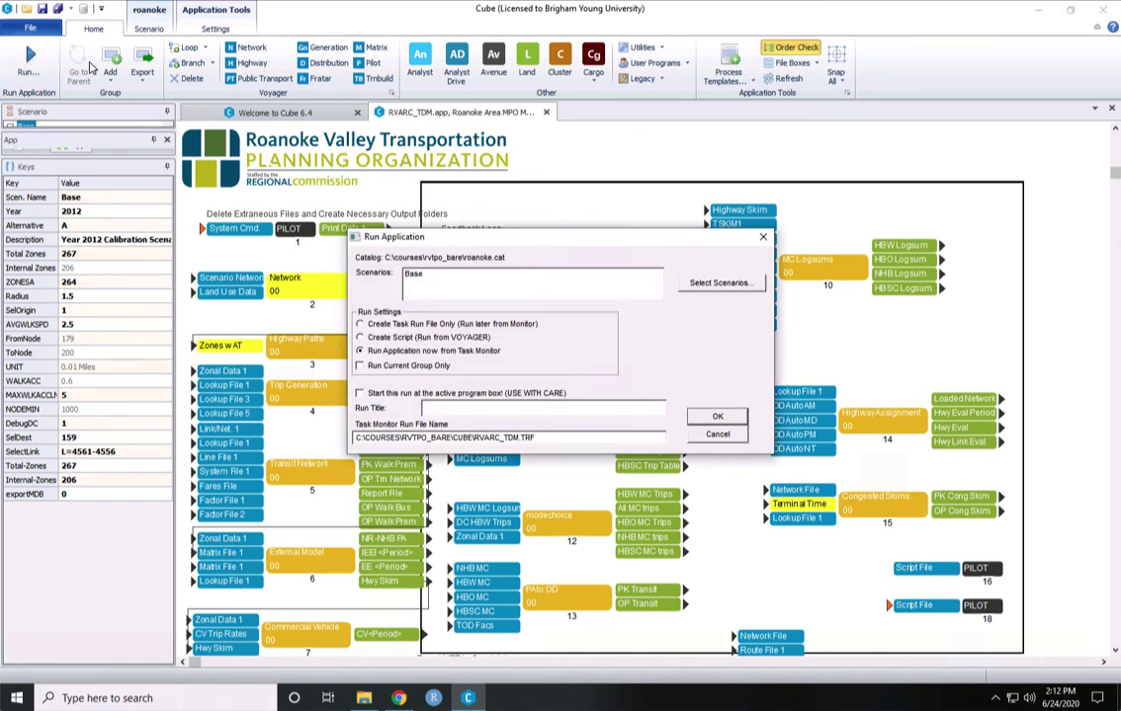
{"action": "left_click", "coordinate": [424, 274]}
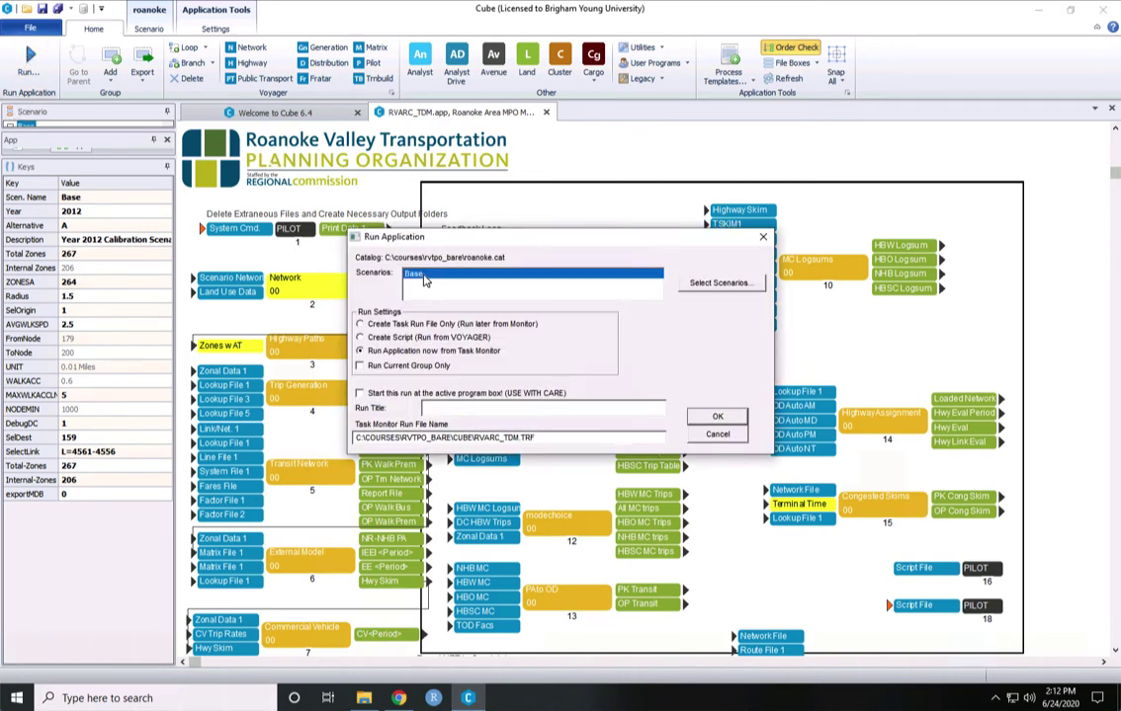
{"action": "left_click", "coordinate": [722, 423]}
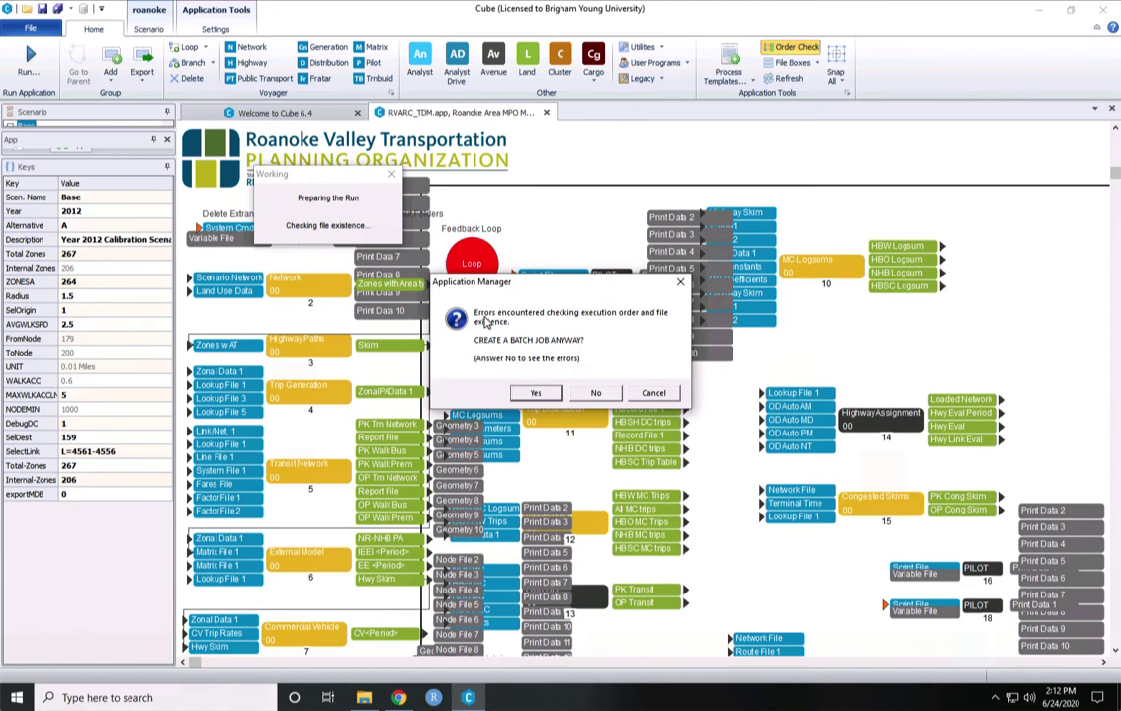
{"action": "left_click", "coordinate": [534, 393]}
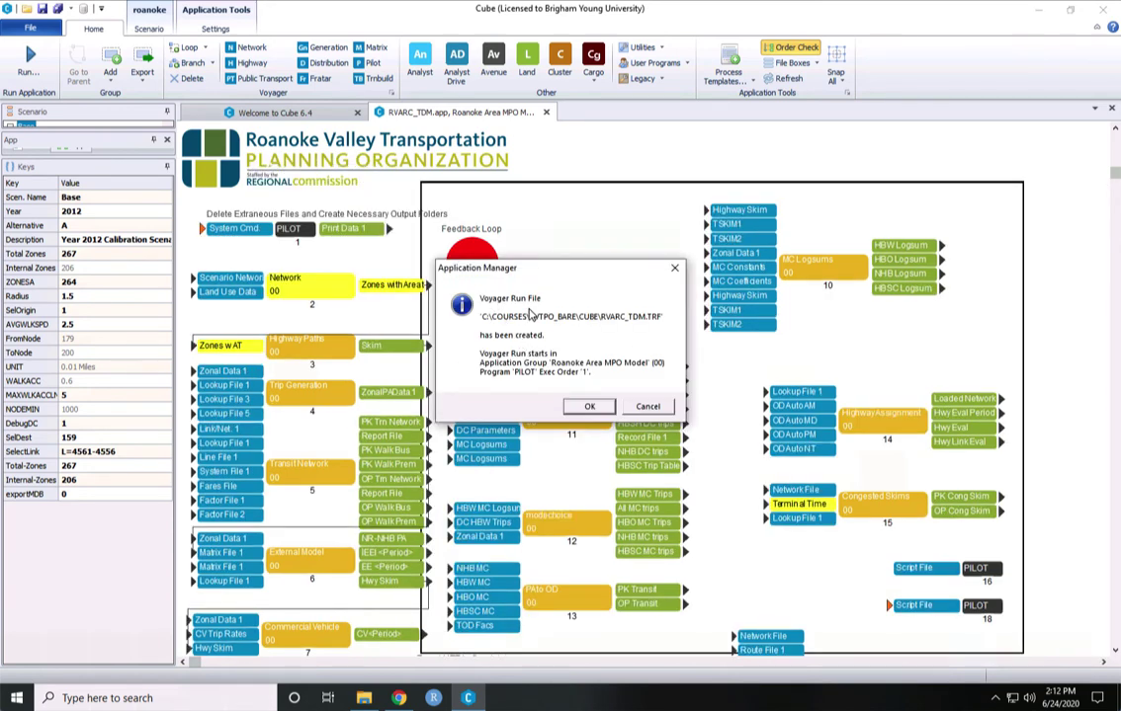
{"action": "left_click", "coordinate": [583, 407]}
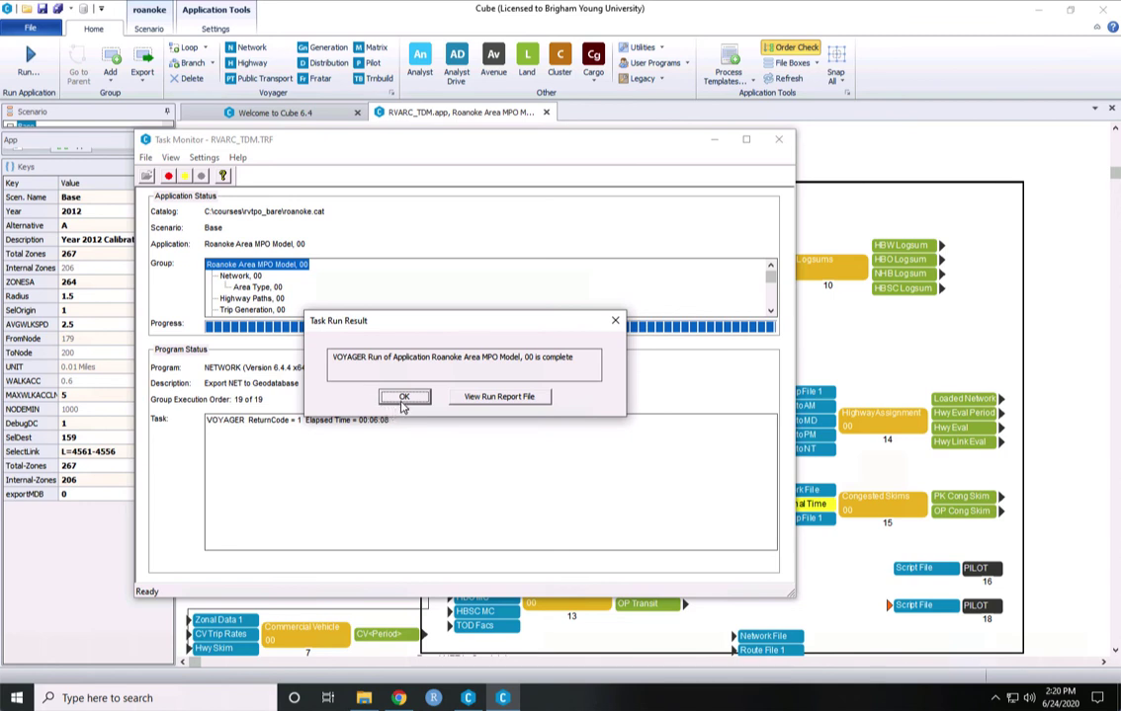
Step: Dismiss the Task Run Result 'complete' notice to close the Task Monitor
{"action": "left_click", "coordinate": [405, 398]}
{"action": "left_click", "coordinate": [404, 400]}
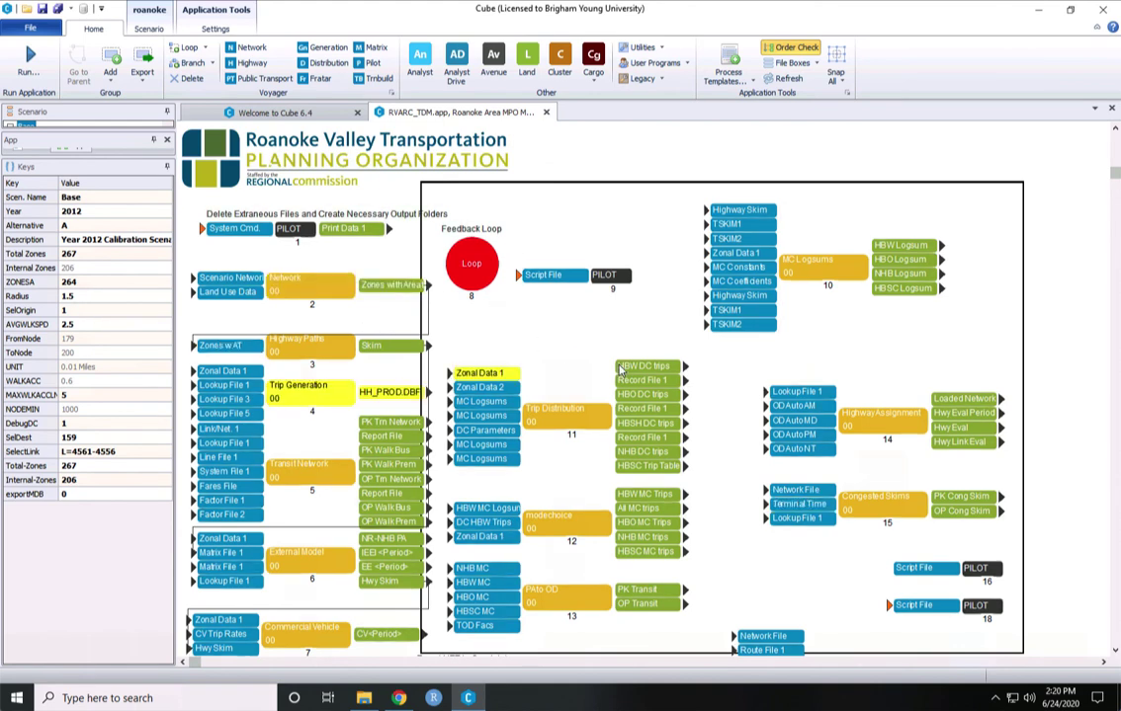
Step: Open the LOADED_2012A highway assignment output as a network map
{"action": "left_click", "coordinate": [376, 408]}
{"action": "scroll", "coordinate": [655, 296], "scroll_direction": "down", "scroll_amount": 3}
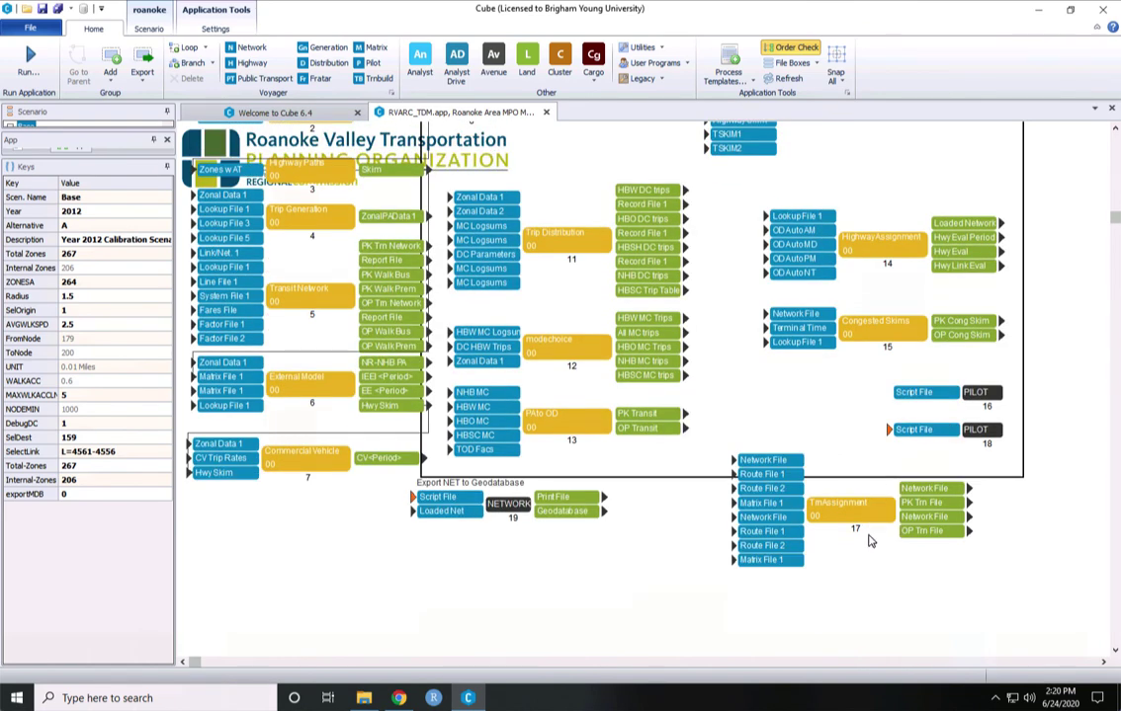
{"action": "left_click", "coordinate": [966, 225]}
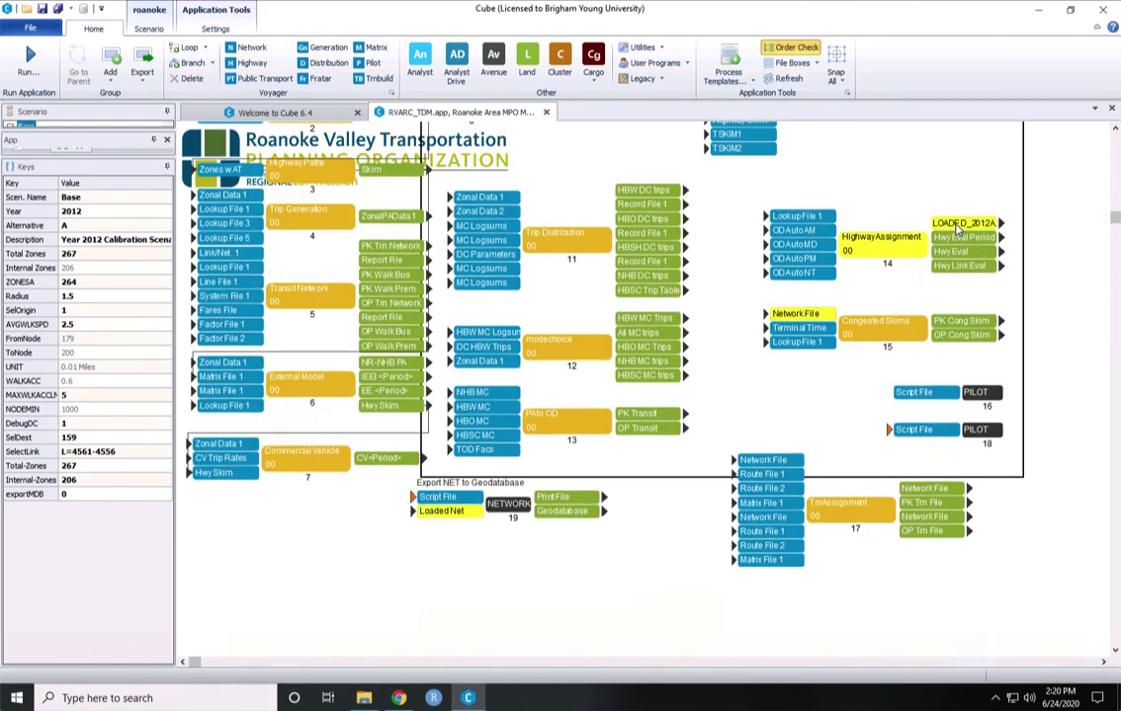
{"action": "double_click", "coordinate": [956, 227]}
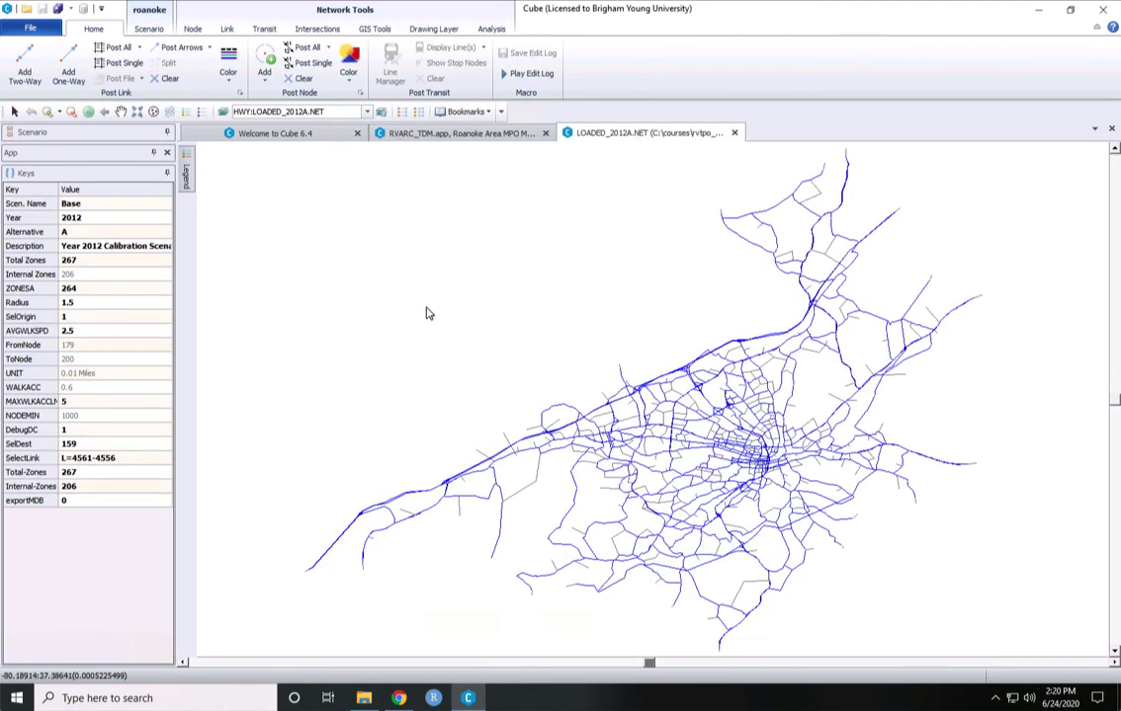
Step: Post the PM_VC field as labels on all links using Post All set 1
{"action": "left_click", "coordinate": [142, 49]}
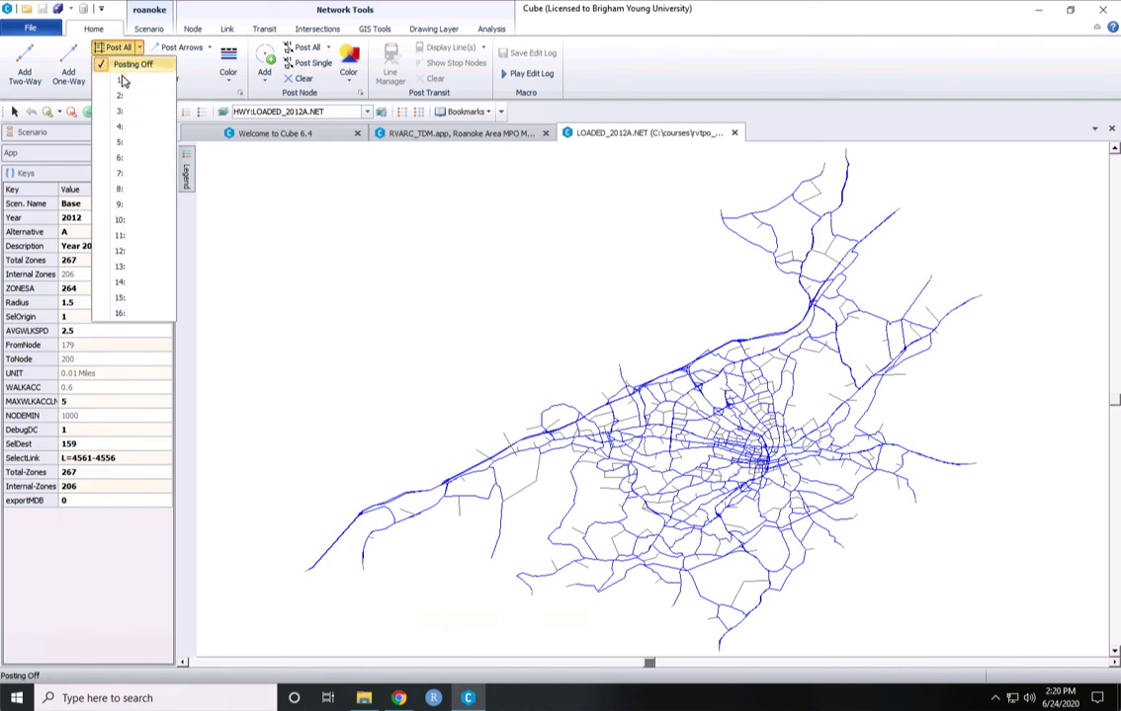
{"action": "left_click", "coordinate": [118, 53]}
{"action": "left_click", "coordinate": [118, 51]}
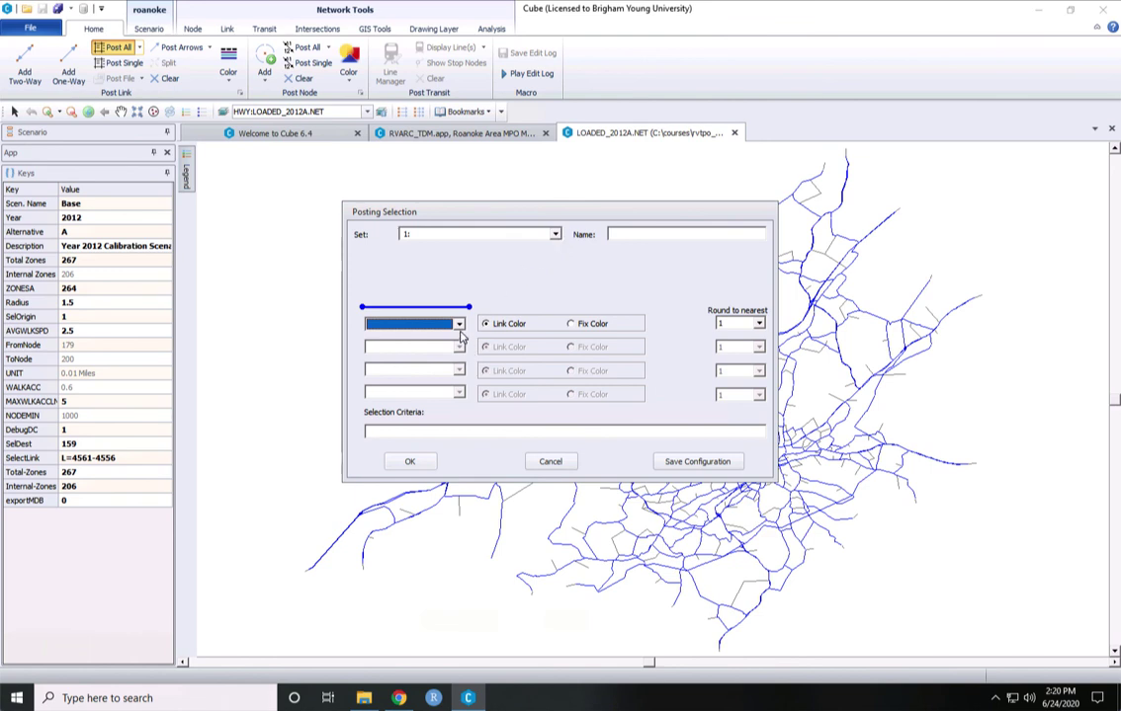
{"action": "left_click", "coordinate": [459, 324]}
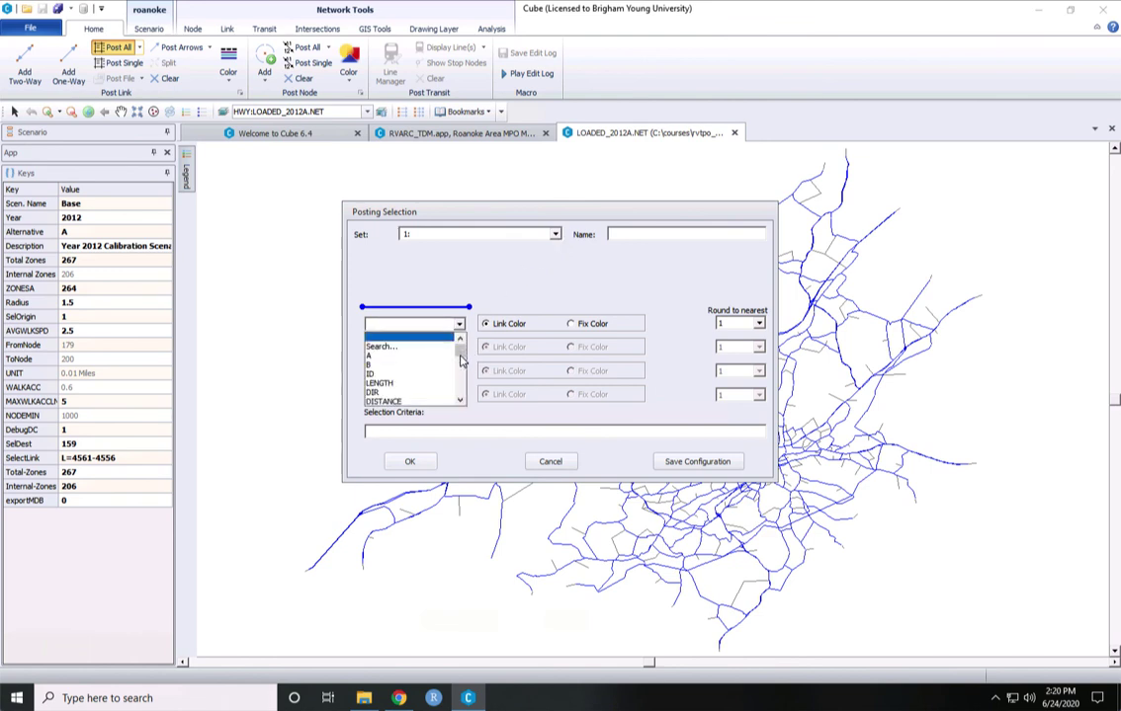
{"action": "scroll", "coordinate": [460, 361], "scroll_direction": "down", "scroll_amount": 5}
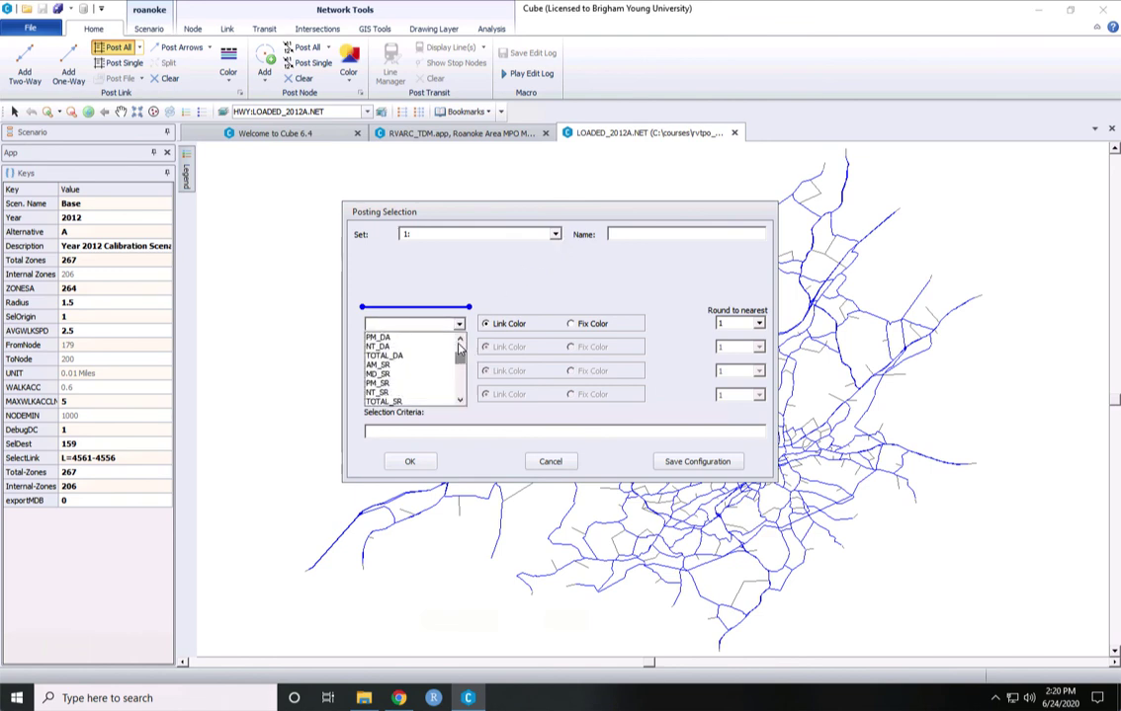
{"action": "scroll", "coordinate": [461, 364], "scroll_direction": "down", "scroll_amount": 3}
{"action": "scroll", "coordinate": [460, 365], "scroll_direction": "down", "scroll_amount": 4}
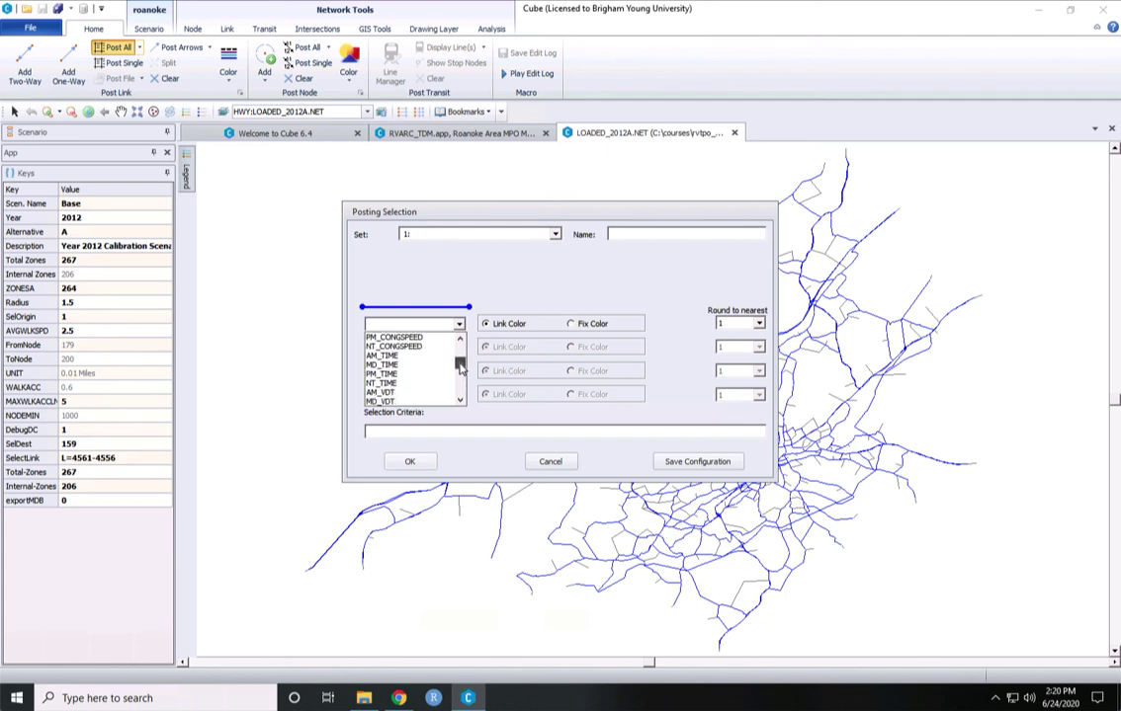
{"action": "scroll", "coordinate": [459, 365], "scroll_direction": "down", "scroll_amount": 4}
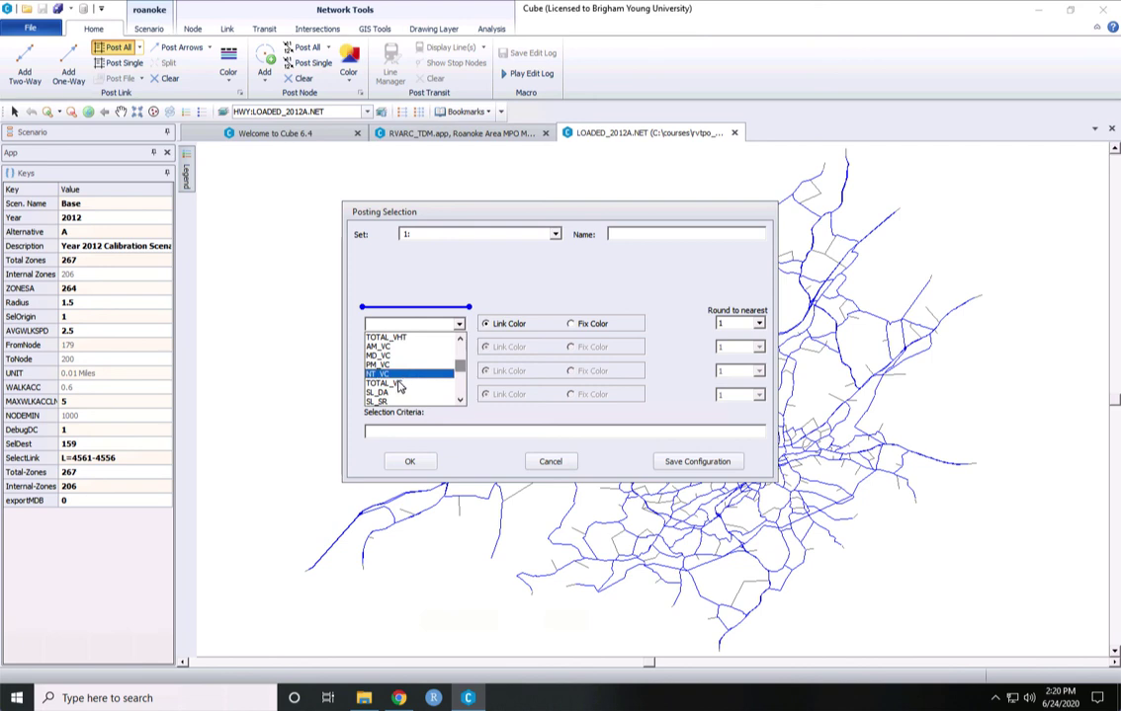
{"action": "left_click", "coordinate": [403, 365]}
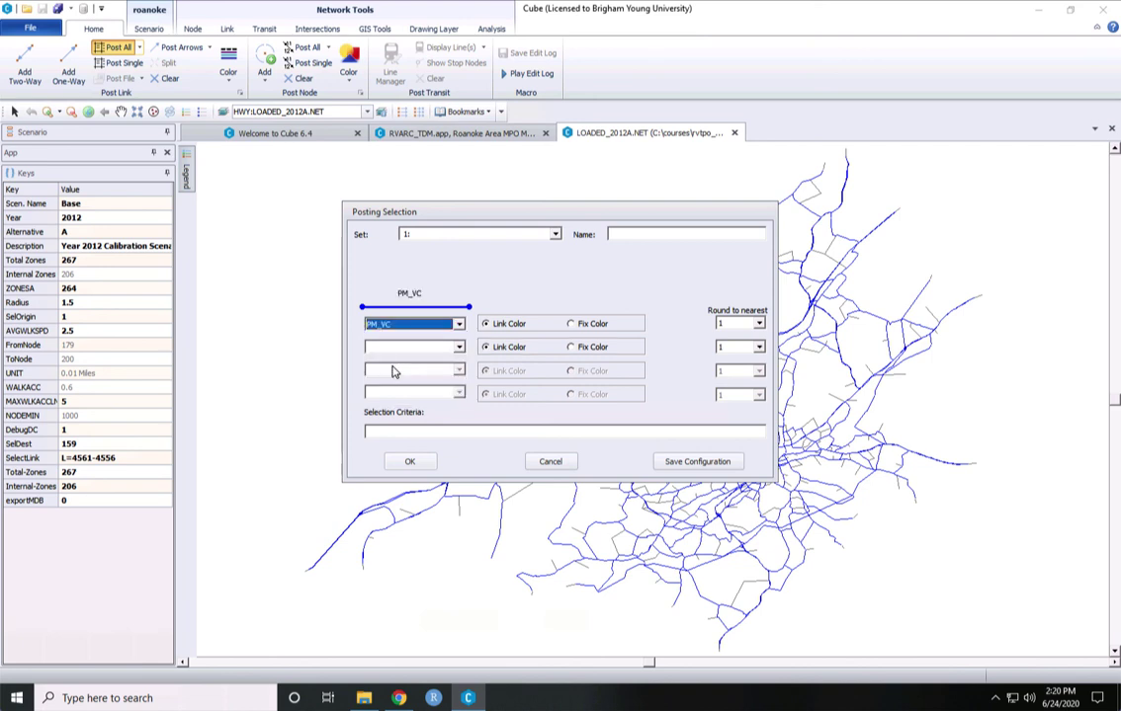
{"action": "left_click", "coordinate": [411, 462]}
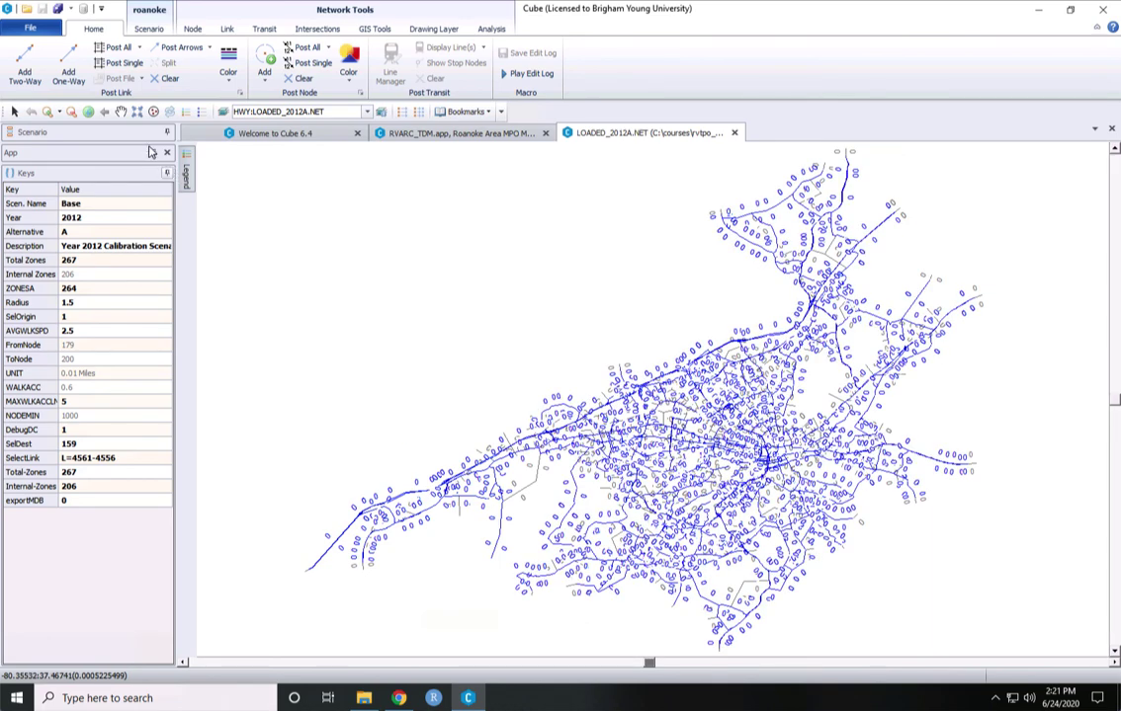
Step: Zoom the network map into the city centre
{"action": "left_click", "coordinate": [47, 111]}
{"action": "left_click_drag", "start_coordinate": [616, 345], "coordinate": [803, 465]}
{"action": "left_click_drag", "start_coordinate": [683, 387], "coordinate": [852, 521]}
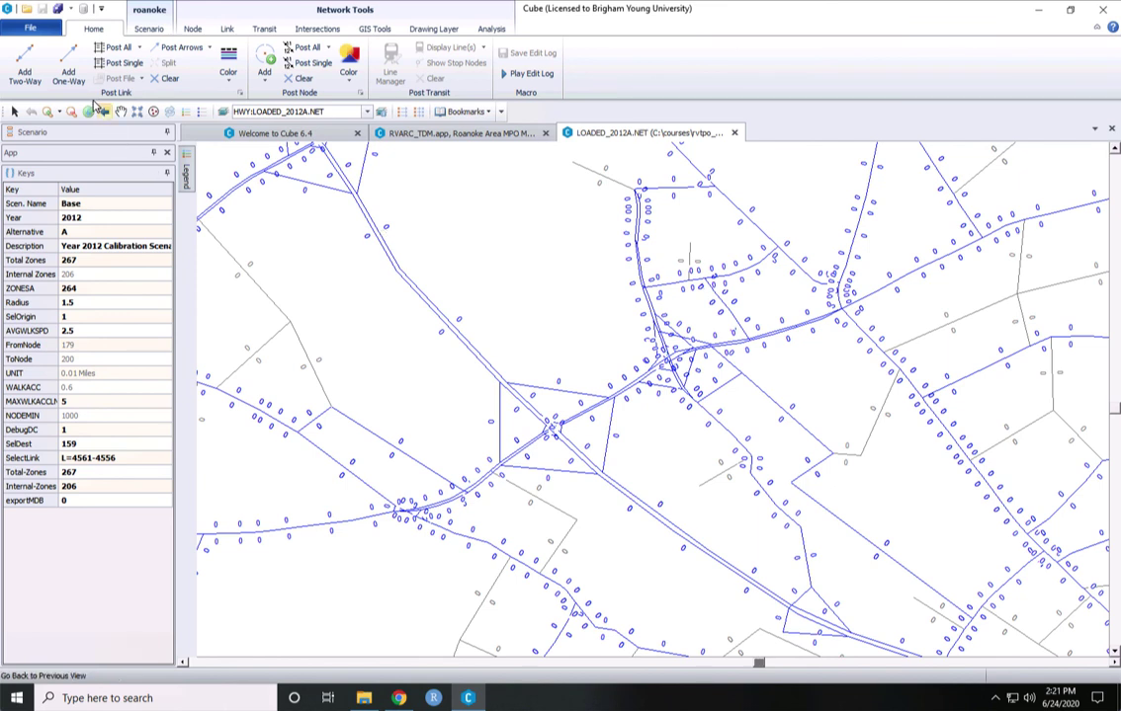
Step: Round the posted PM_VC link labels to the nearest 0.01
{"action": "left_click", "coordinate": [126, 51]}
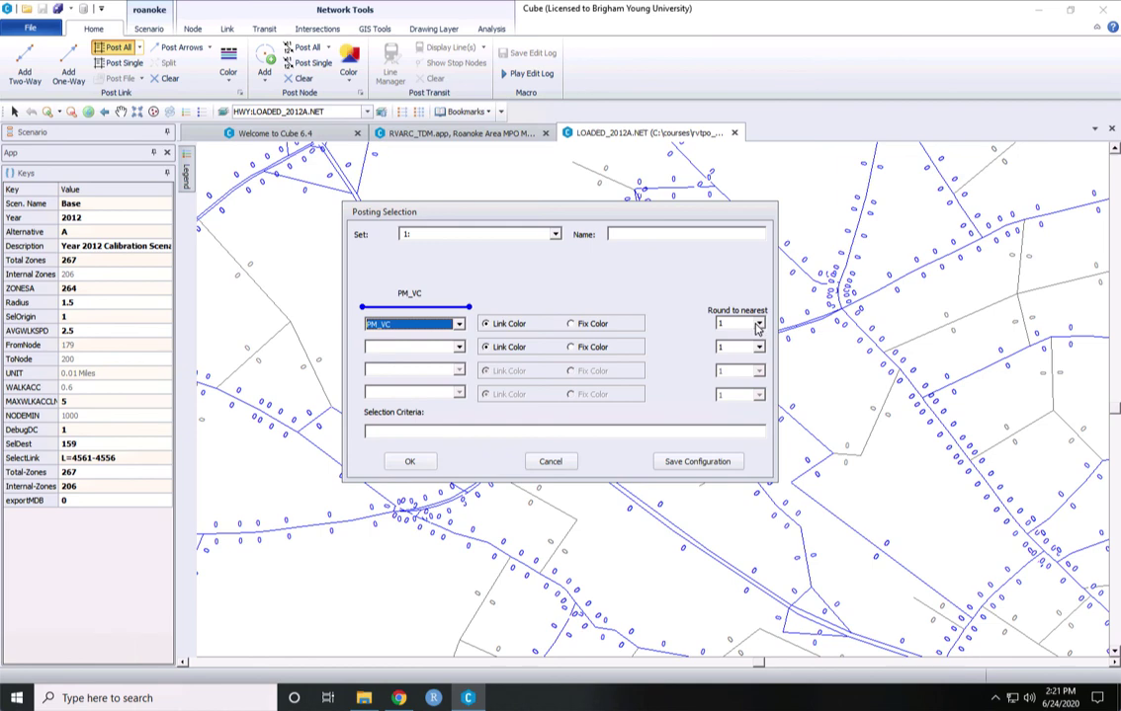
{"action": "left_click", "coordinate": [758, 324]}
{"action": "left_click", "coordinate": [737, 346]}
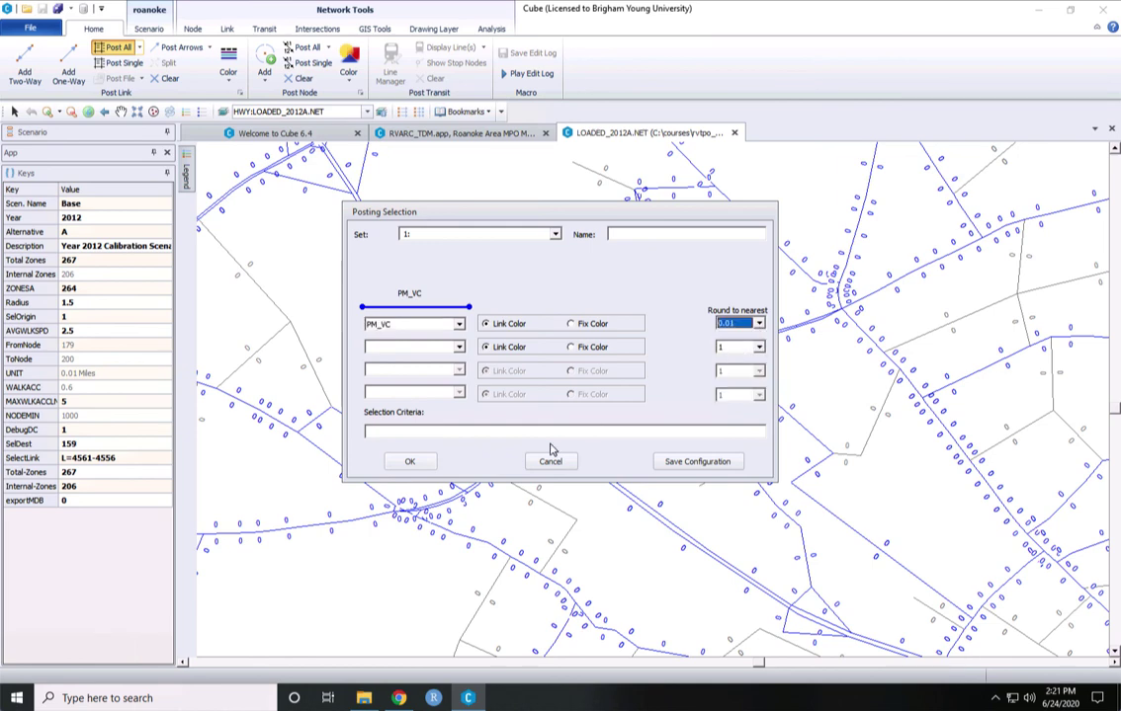
{"action": "left_click", "coordinate": [422, 462]}
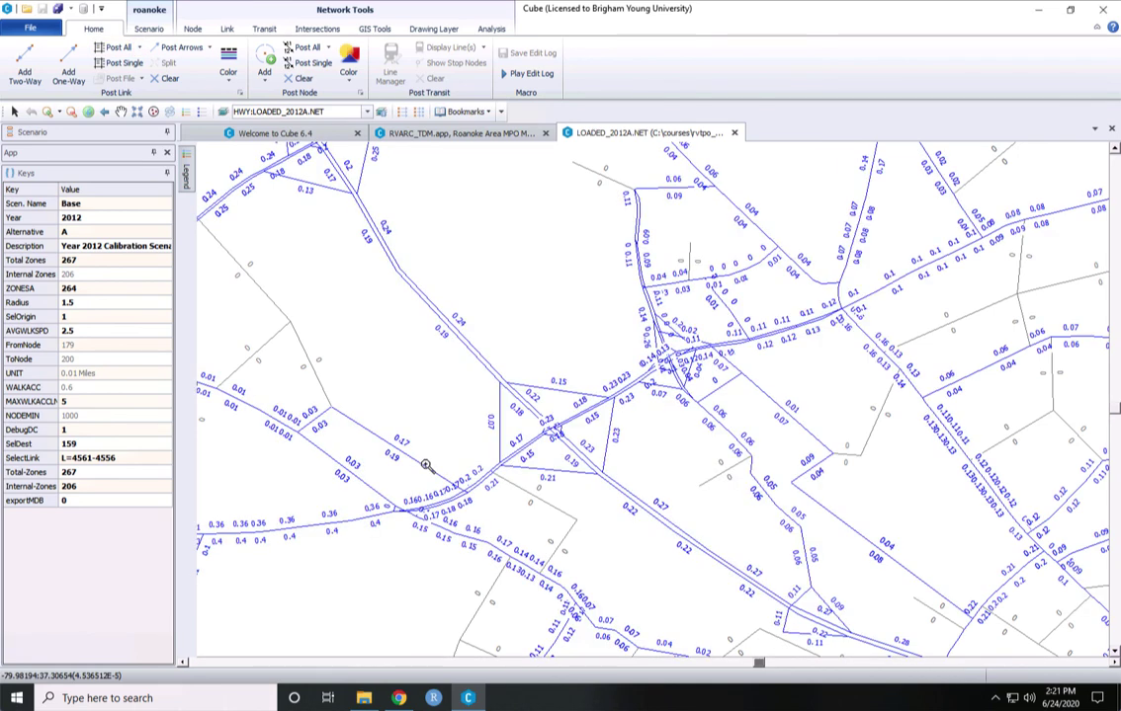